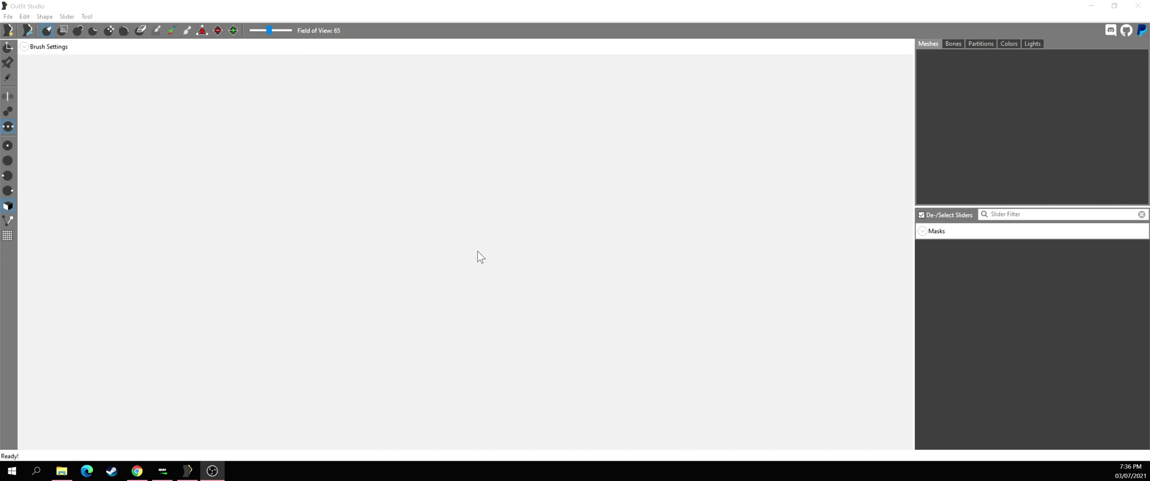
# Switch to the browser showing the XPMSSE mod page on Nexus Mods
pyautogui.click(138, 472)
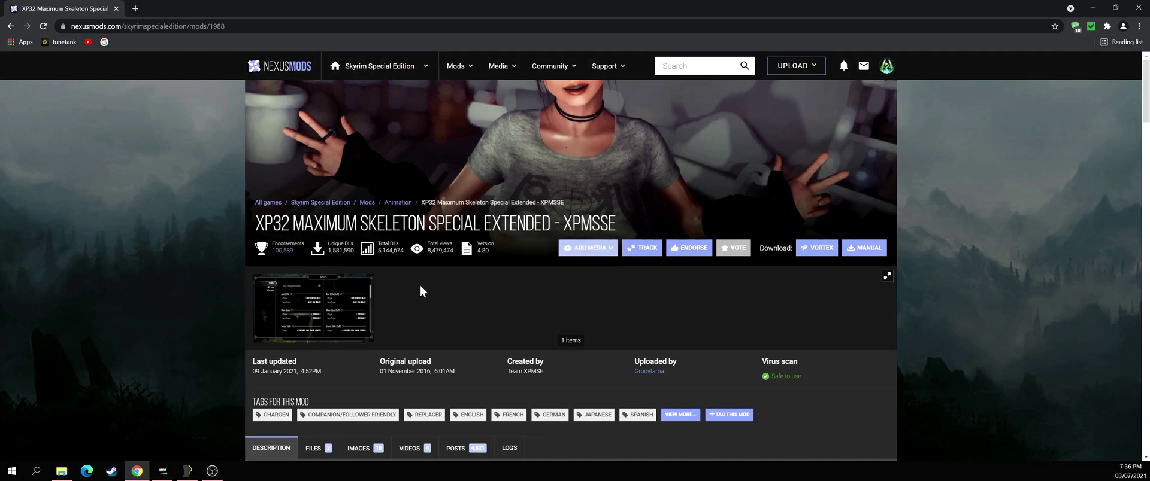
# Highlight the skeleton part of the XPMSSE mod title, then close the browser
pyautogui.moveTo(360, 223); pyautogui.dragTo(559, 224)
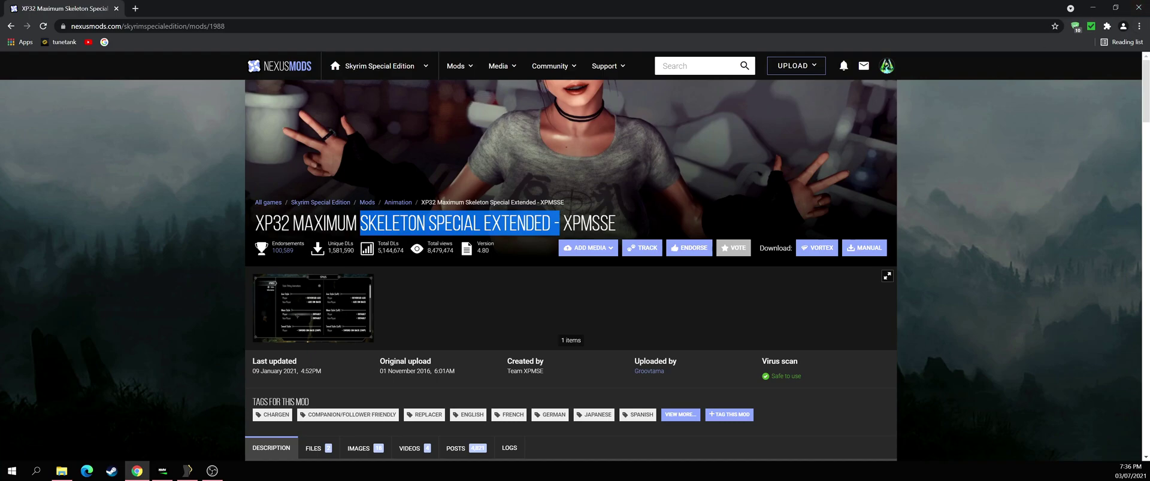
pyautogui.click(1137, 7)
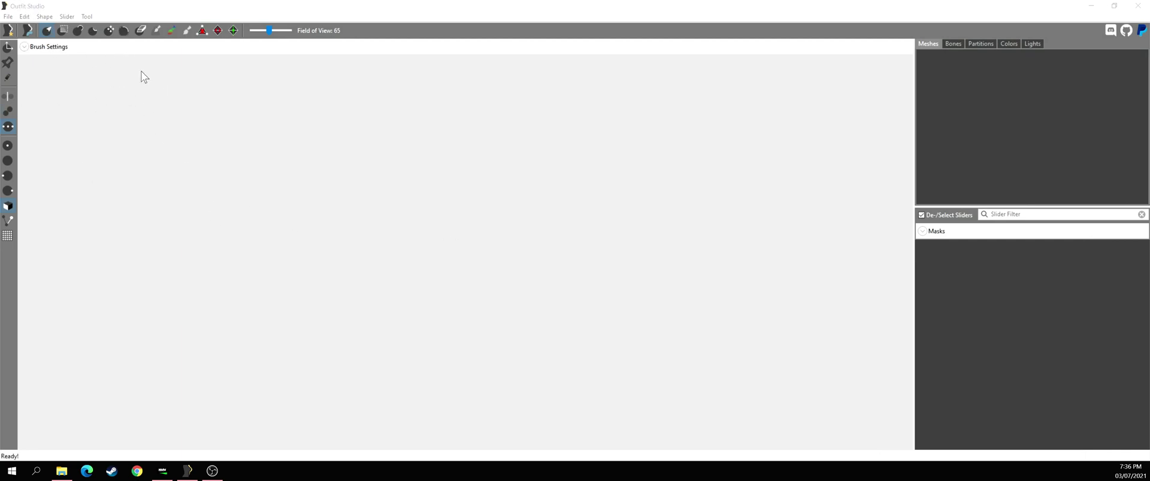
# From Settings, browse to skeleton_female_sse.nif in the BodySlide res folder and open it in NifSkope
pyautogui.click(8, 16)
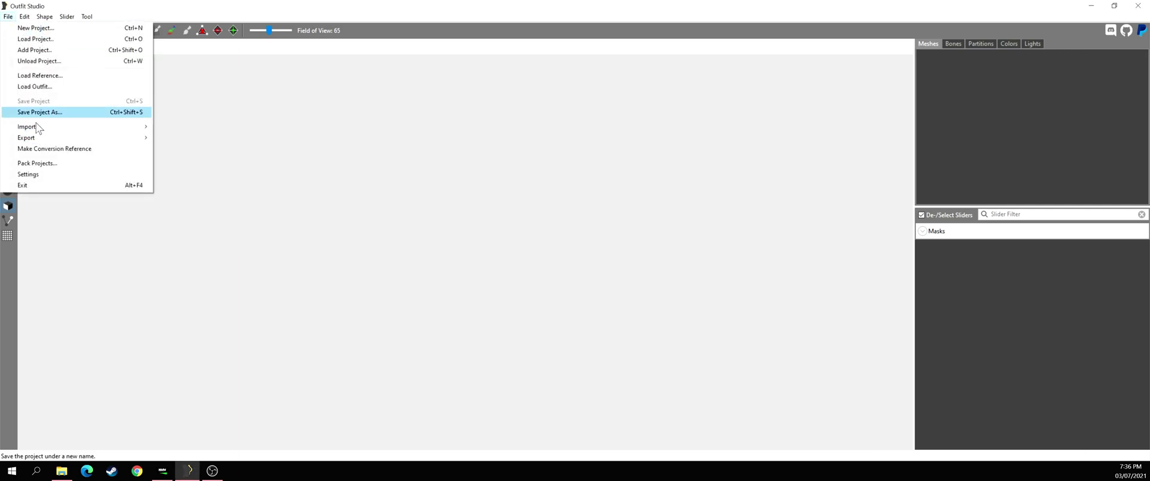
pyautogui.click(28, 174)
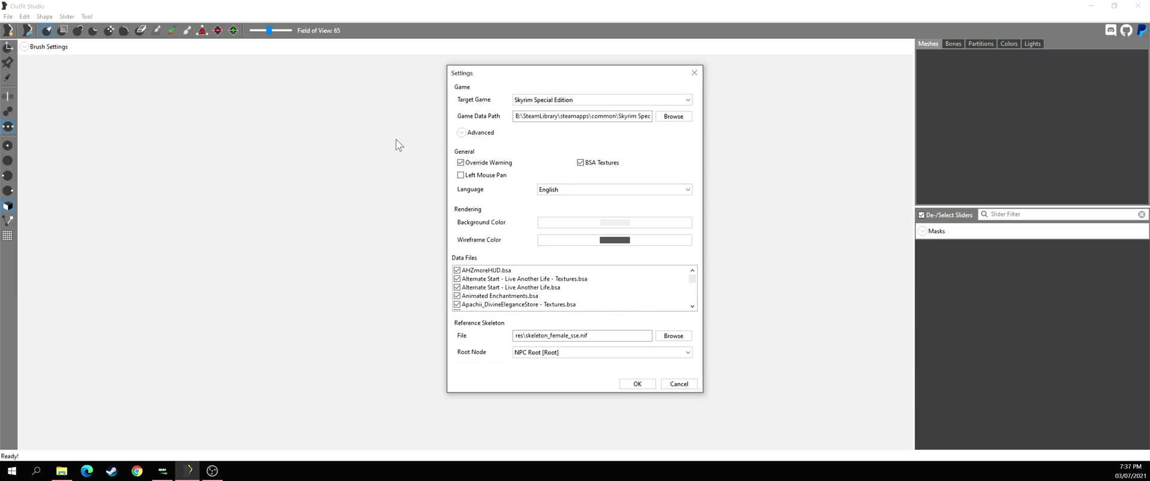
pyautogui.moveTo(503, 77); pyautogui.dragTo(479, 73)
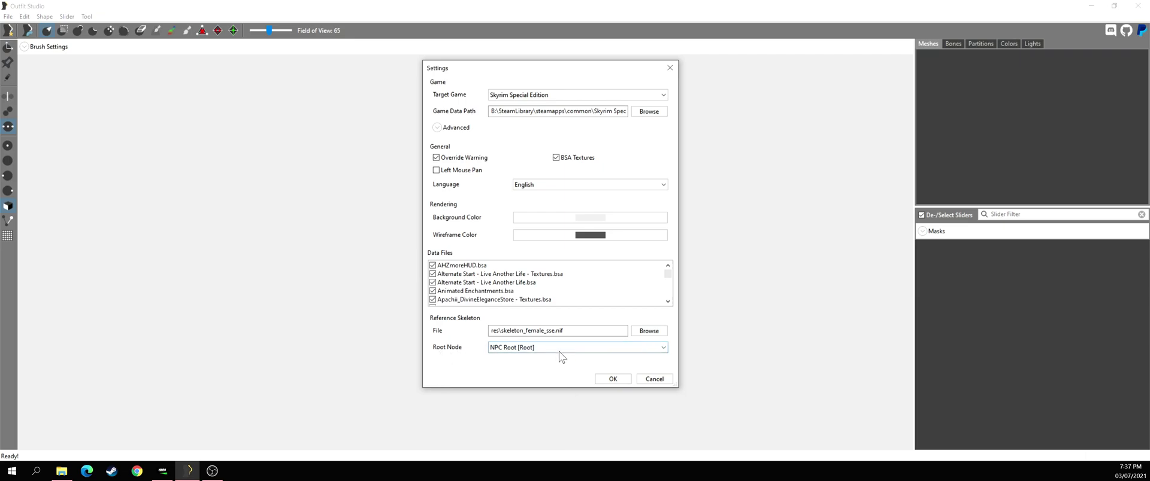
pyautogui.click(649, 331)
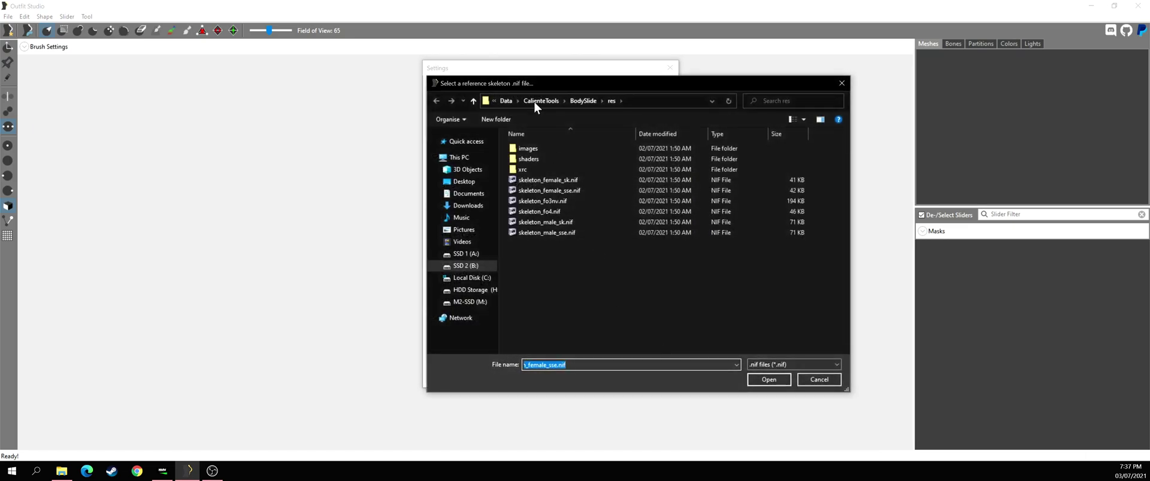
pyautogui.click(571, 190)
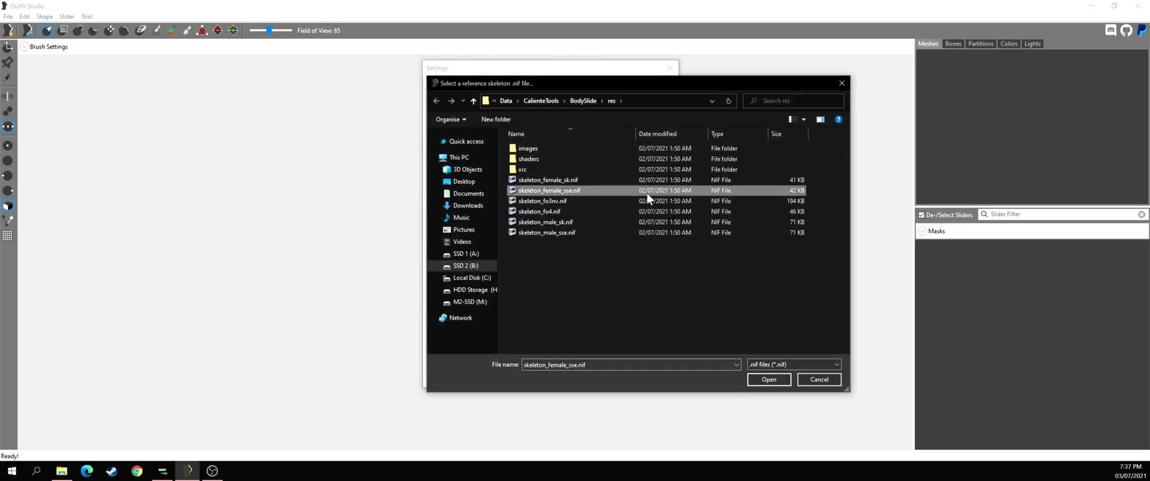
pyautogui.rightClick(579, 192)
pyautogui.click(610, 213)
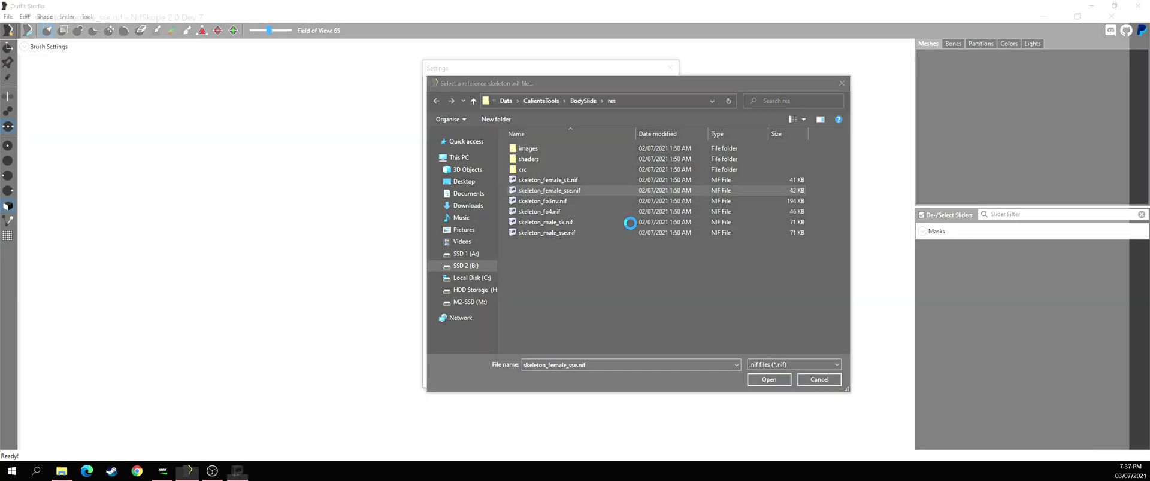
# Orbit the female SSE skeleton and expand BSFadeNode to reveal the NPC NiNode, then close NifSkope
pyautogui.click(228, 89)
pyautogui.scroll(10, 747, 284)
pyautogui.moveTo(748, 285); pyautogui.dragTo(771, 230)
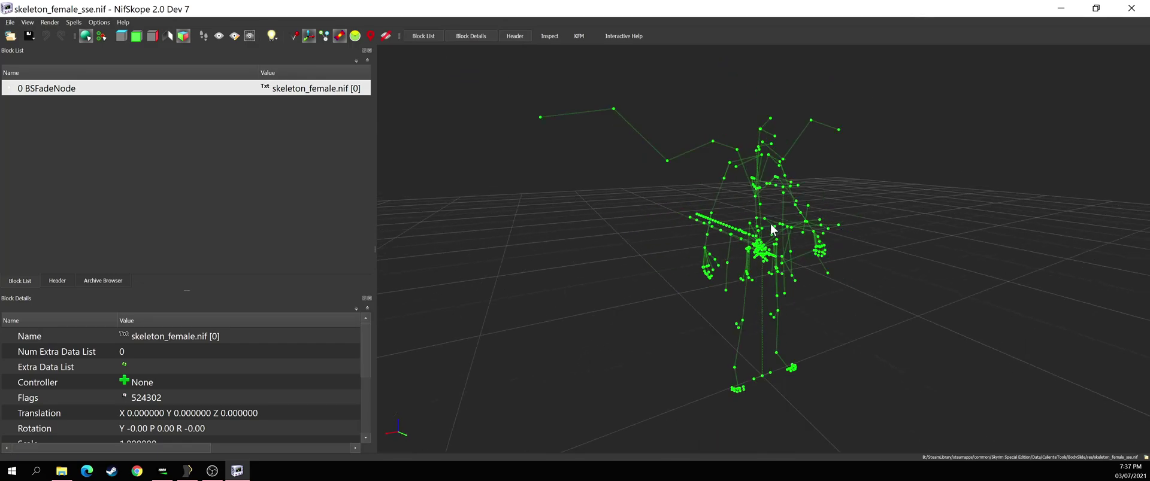
pyautogui.moveTo(829, 250); pyautogui.dragTo(799, 208)
pyautogui.moveTo(789, 256); pyautogui.dragTo(842, 248)
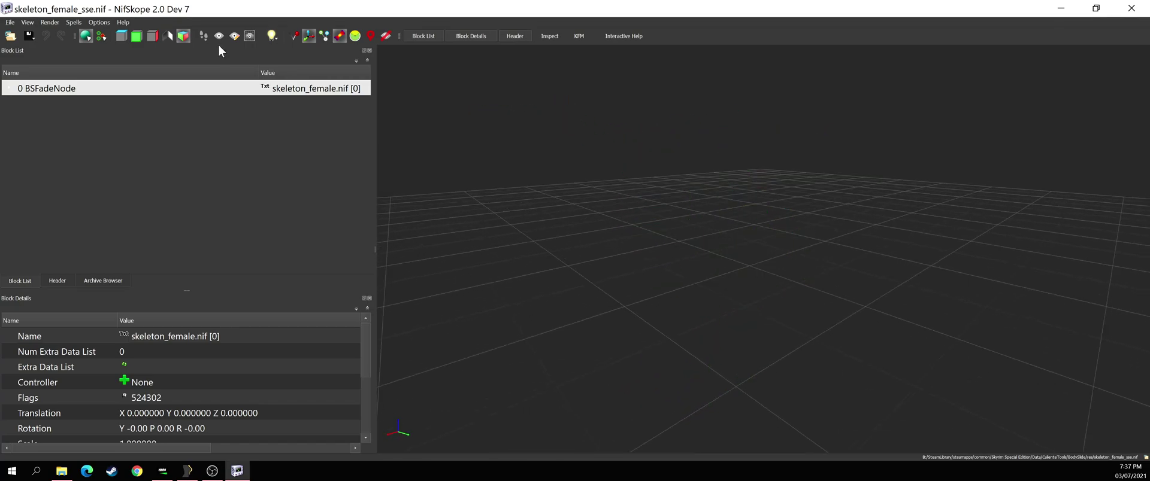
pyautogui.moveTo(680, 249); pyautogui.dragTo(711, 254)
pyautogui.doubleClick(99, 89)
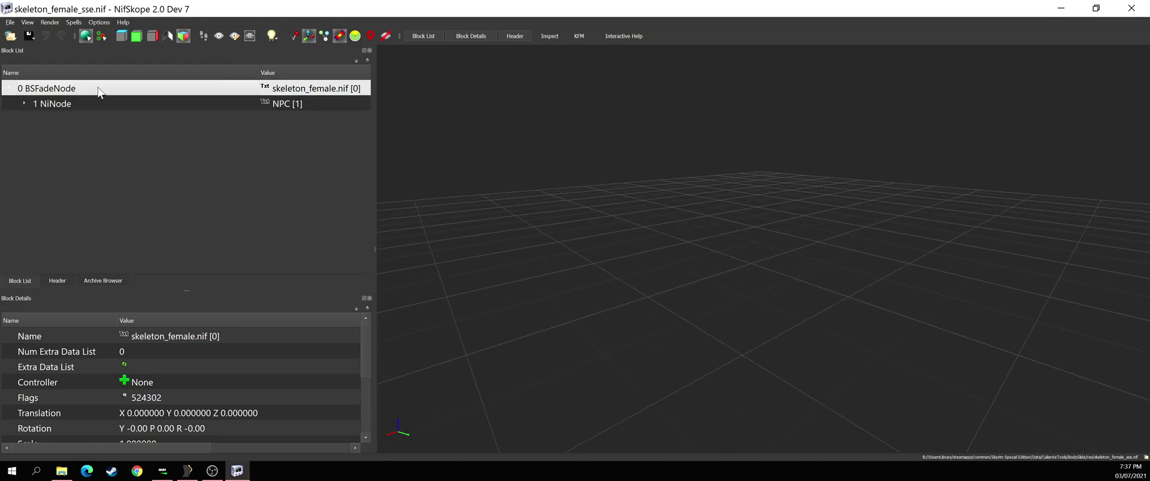
pyautogui.click(1131, 8)
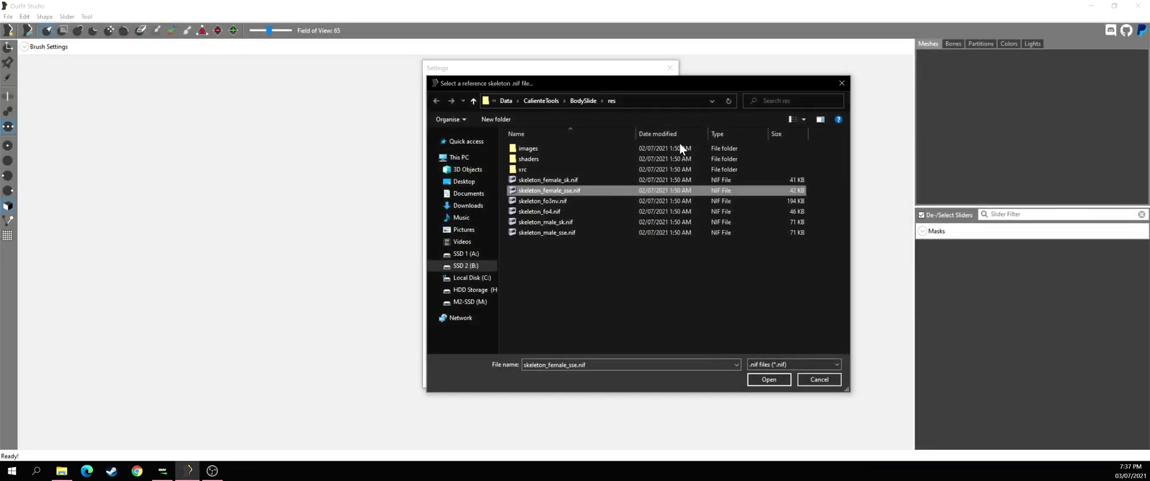
# Set skeleton_female_sse.nif as the Reference Skeleton File and confirm Settings with OK
pyautogui.doubleClick(572, 192)
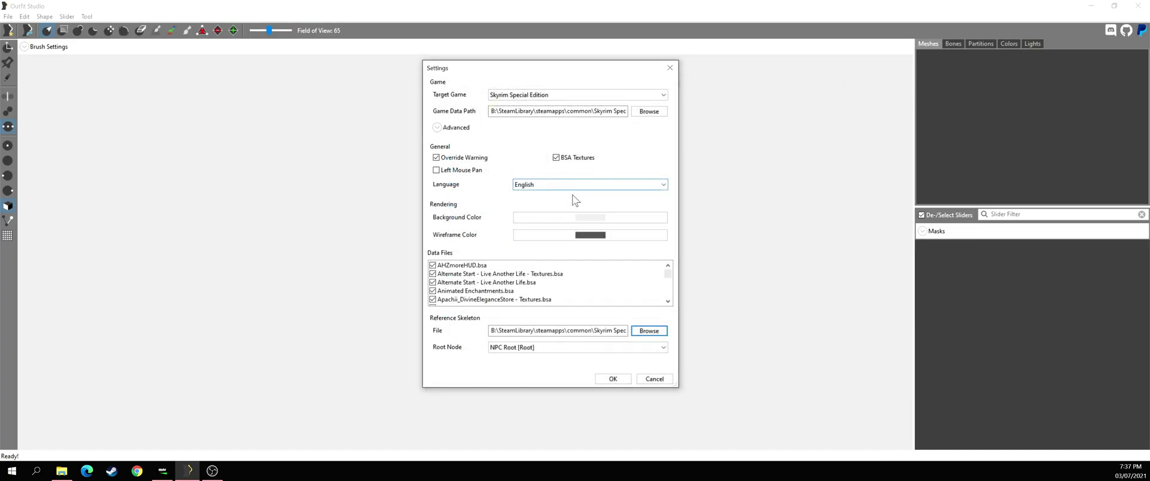
pyautogui.click(638, 332)
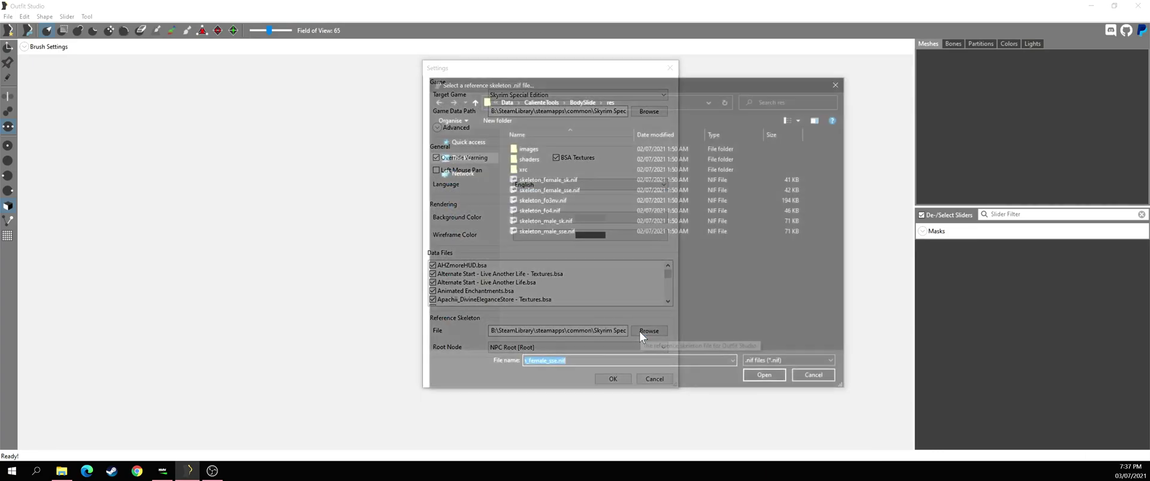
pyautogui.click(769, 379)
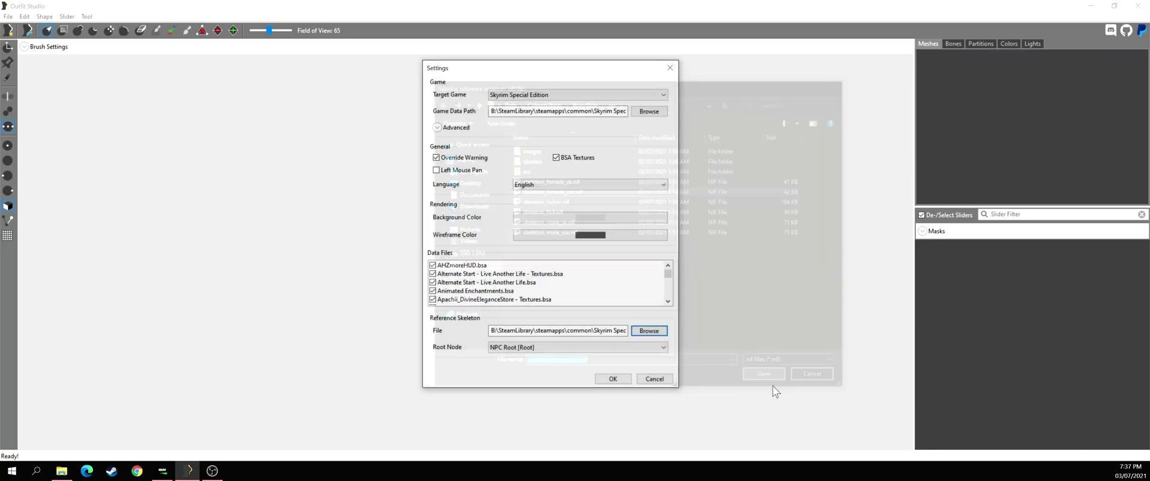
pyautogui.click(611, 376)
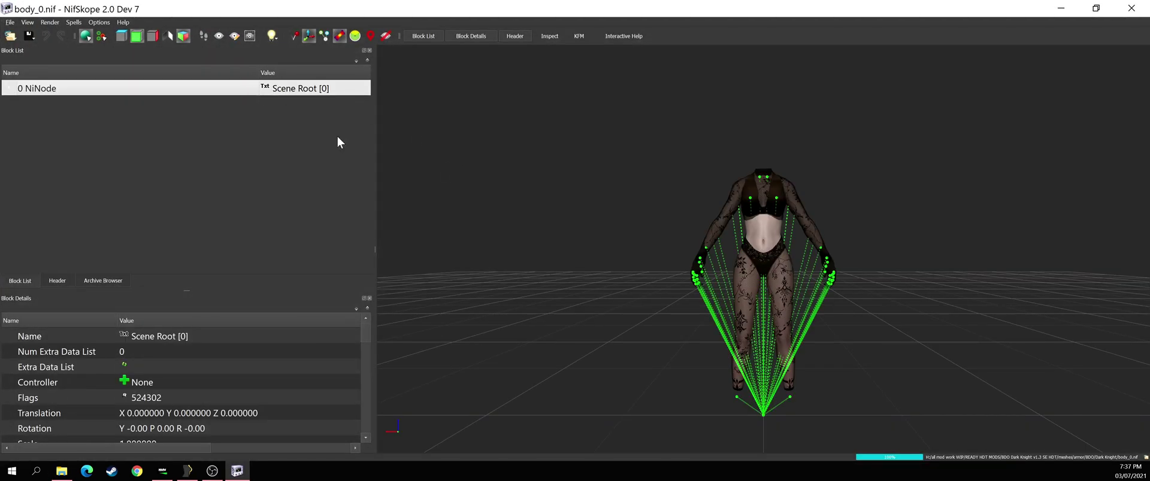
# Orbit the model and expand Scene Root to list its bone nodes
pyautogui.moveTo(688, 198); pyautogui.dragTo(730, 244)
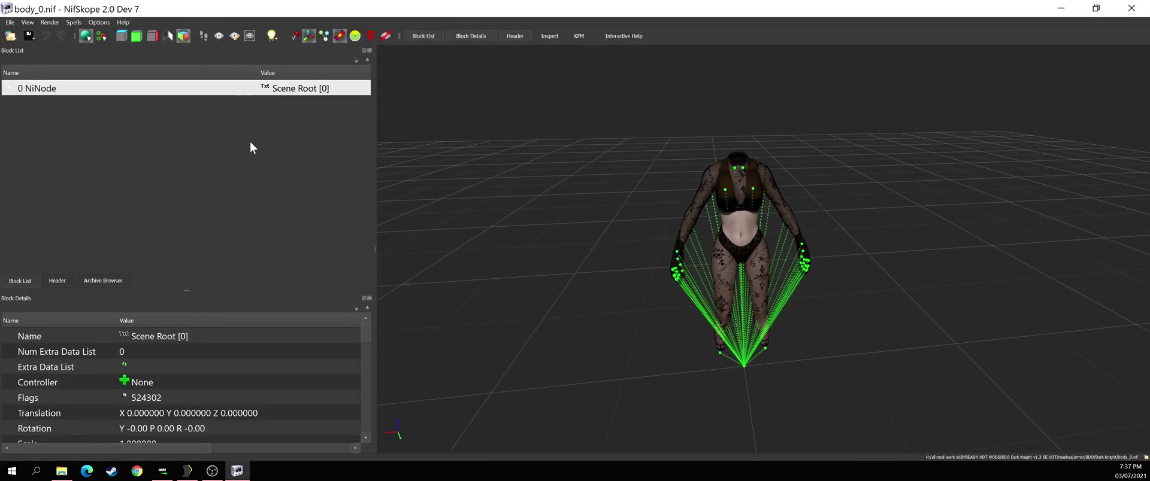
pyautogui.doubleClick(16, 88)
pyautogui.scroll(-9, 200, 146)
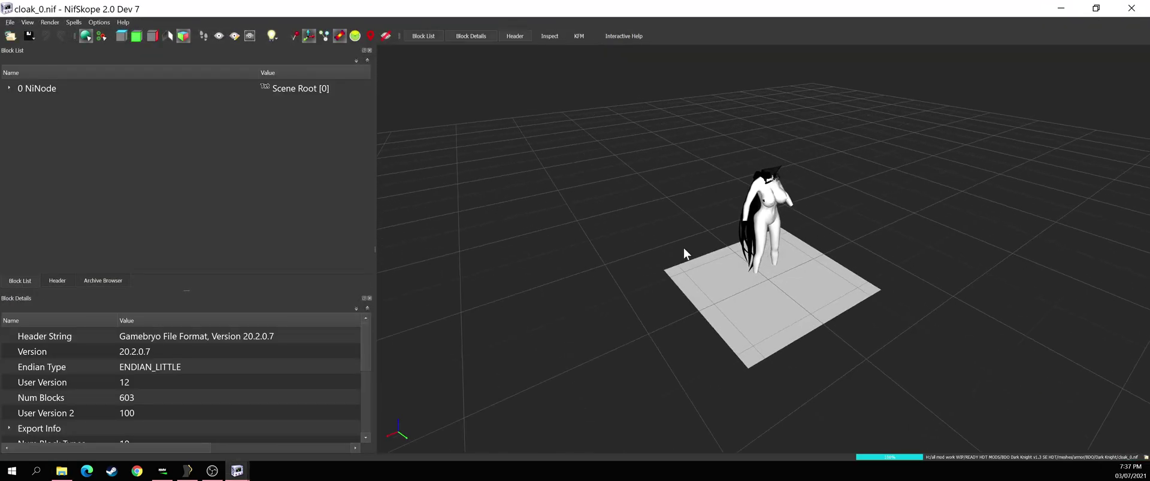
pyautogui.moveTo(684, 249); pyautogui.dragTo(683, 248)
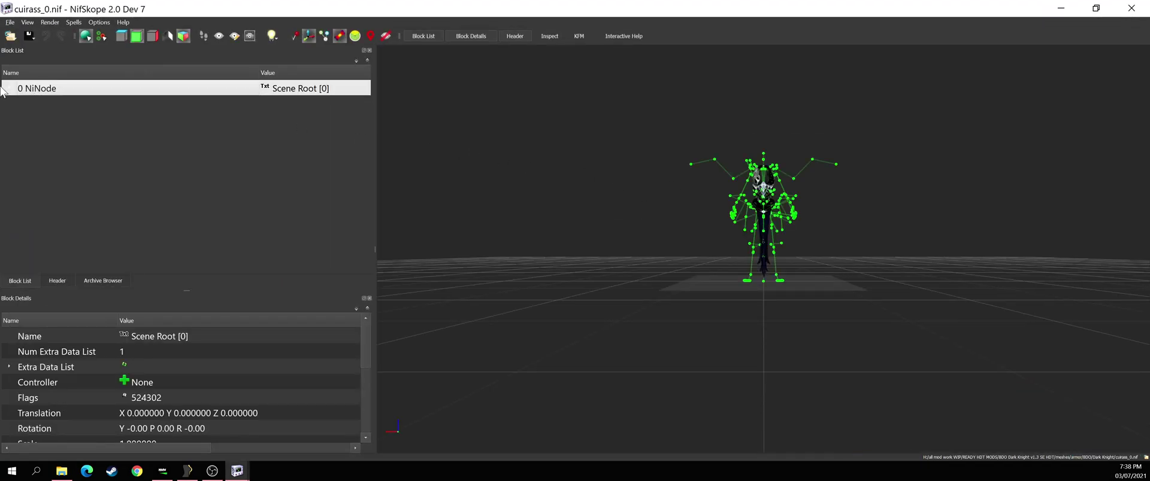
pyautogui.scroll(3, 610, 221)
# Inspect the cuirass's nested NPC nodes, then close the cuirass_0.nif and body_0.nif windows
pyautogui.moveTo(609, 221); pyautogui.dragTo(776, 154)
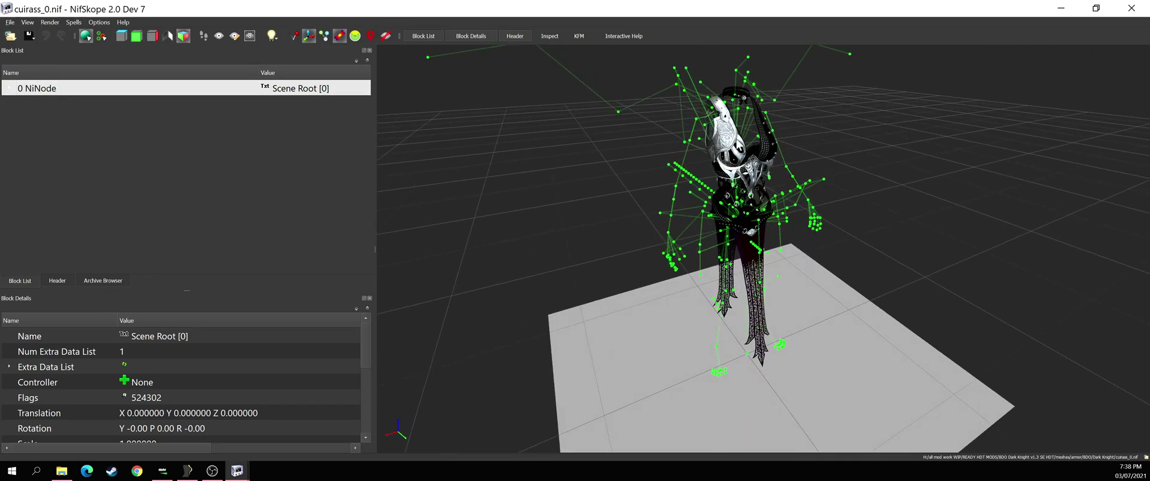
pyautogui.moveTo(850, 172); pyautogui.dragTo(751, 166)
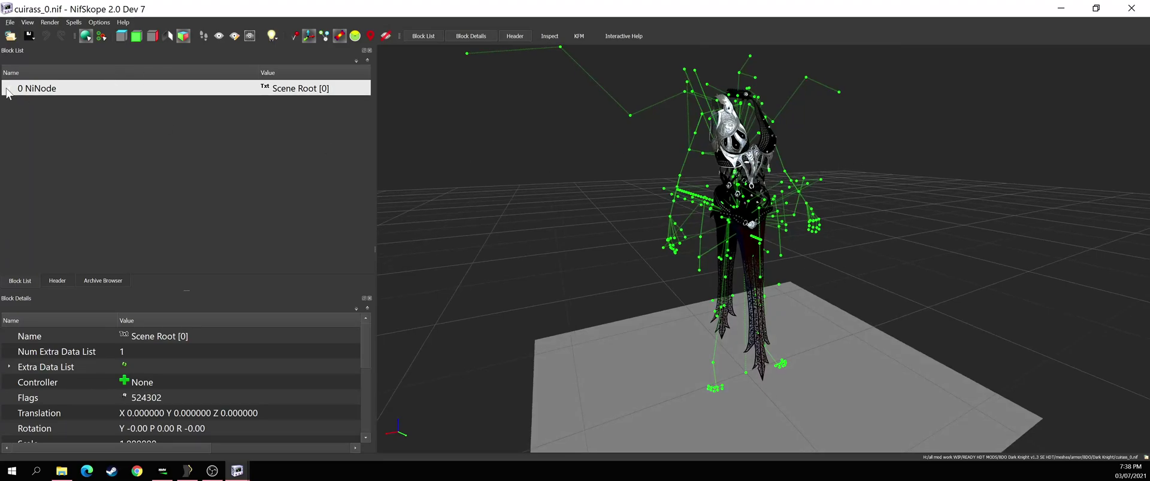
pyautogui.click(7, 90)
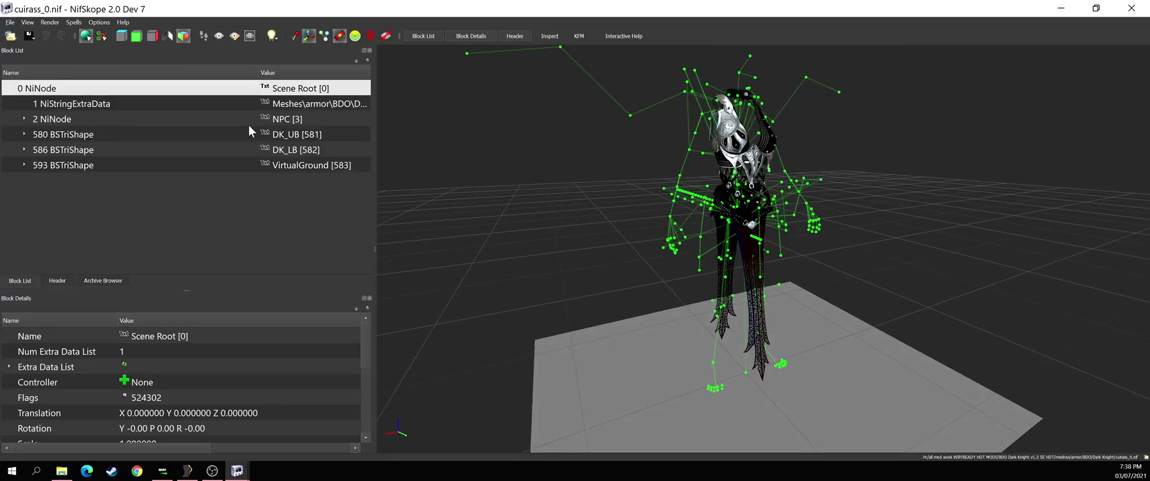
pyautogui.click(24, 120)
pyautogui.click(39, 134)
pyautogui.moveTo(725, 270); pyautogui.dragTo(814, 268)
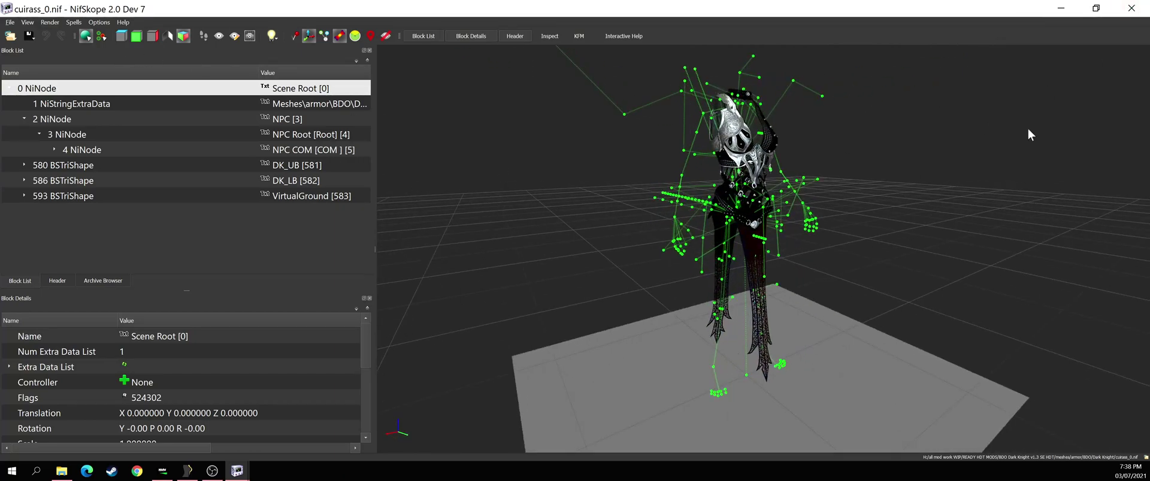
pyautogui.click(1131, 8)
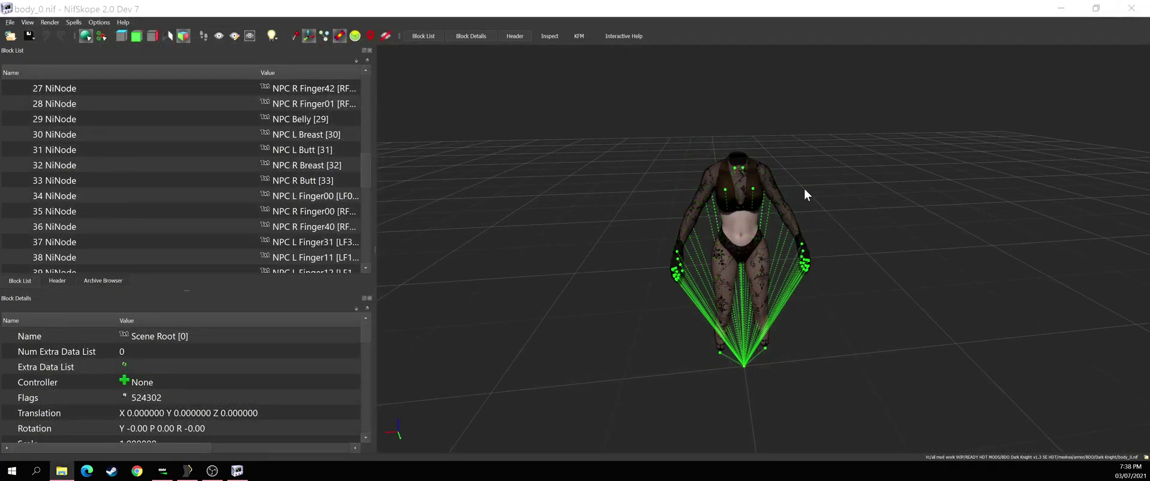
pyautogui.click(1130, 8)
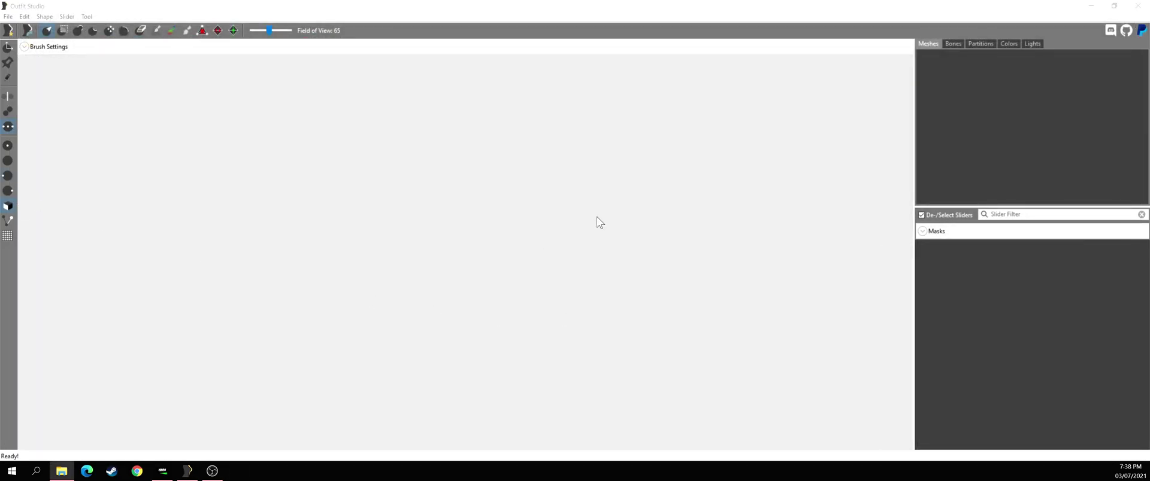
# Drag the armour .nif into the viewport to load DK_UB, DK_LB and VirtualGround, and orbit to check
pyautogui.click(7, 16)
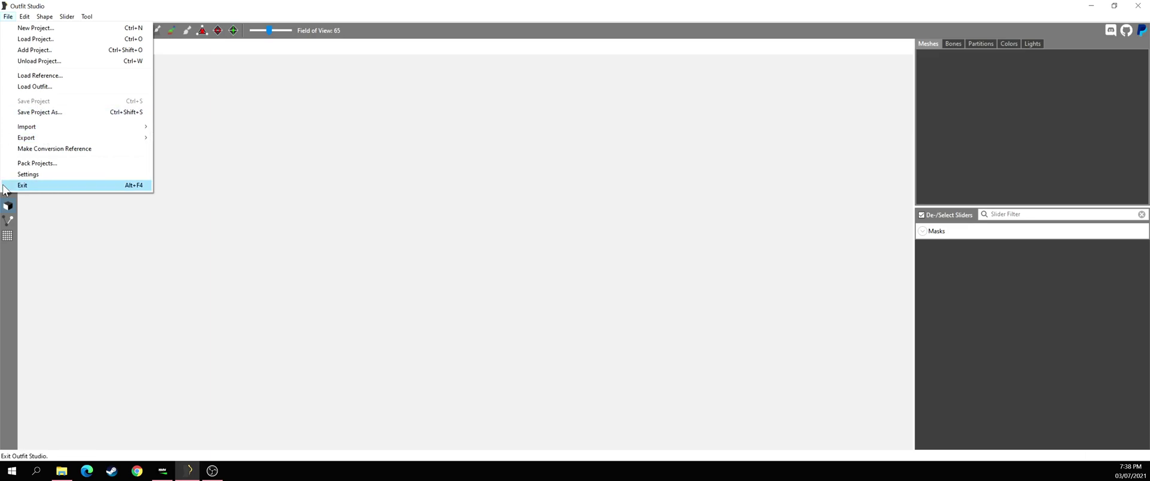
pyautogui.click(36, 175)
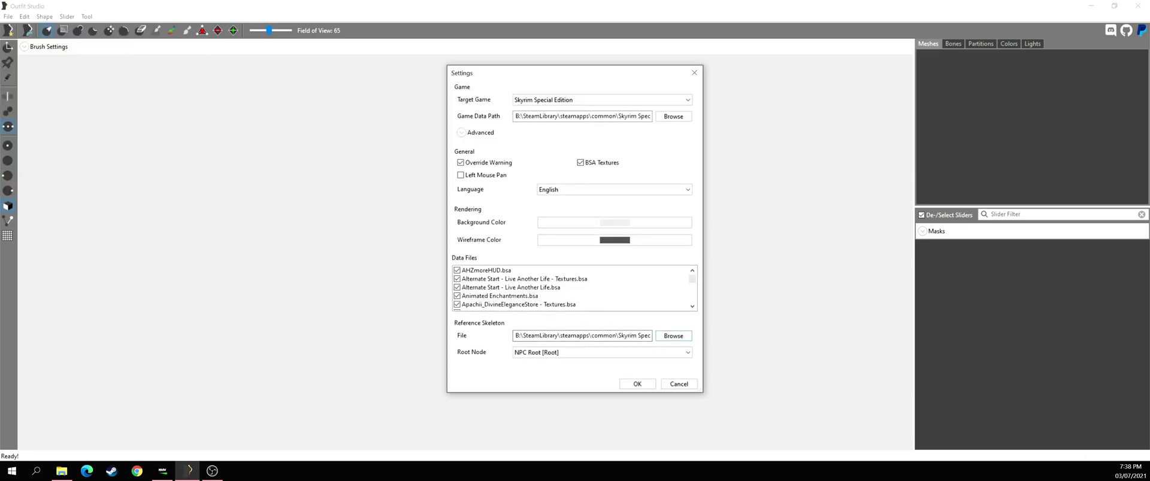
pyautogui.click(680, 385)
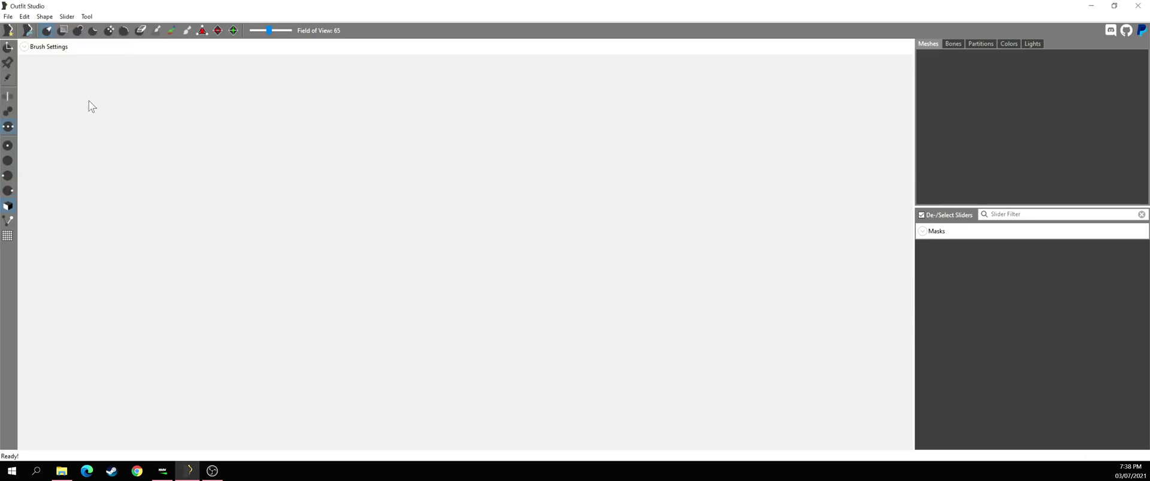
pyautogui.moveTo(1149, 287); pyautogui.dragTo(462, 299)
pyautogui.moveTo(463, 317); pyautogui.dragTo(802, 270, button='right')
pyautogui.moveTo(641, 192); pyautogui.dragTo(659, 205, button='right')
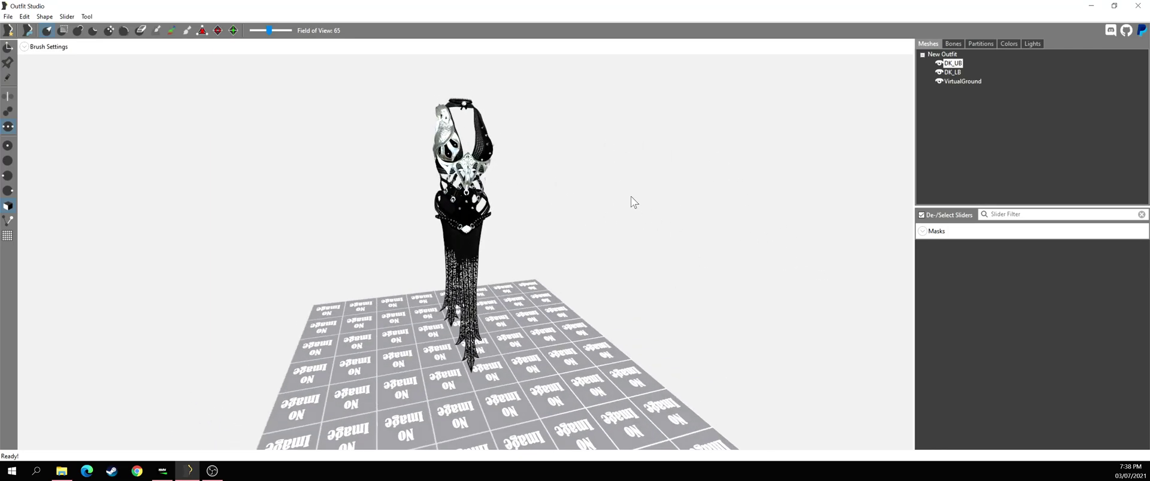
# Export the outfit with File > Export > To NIF, saving it as 1000 on the Desktop
pyautogui.click(8, 16)
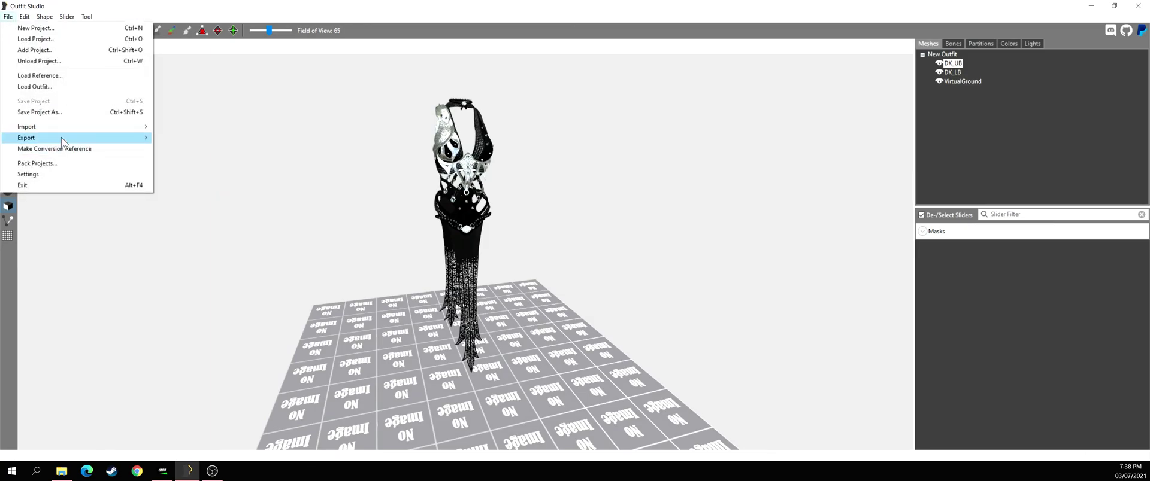
pyautogui.moveTo(120, 137)
pyautogui.click(172, 140)
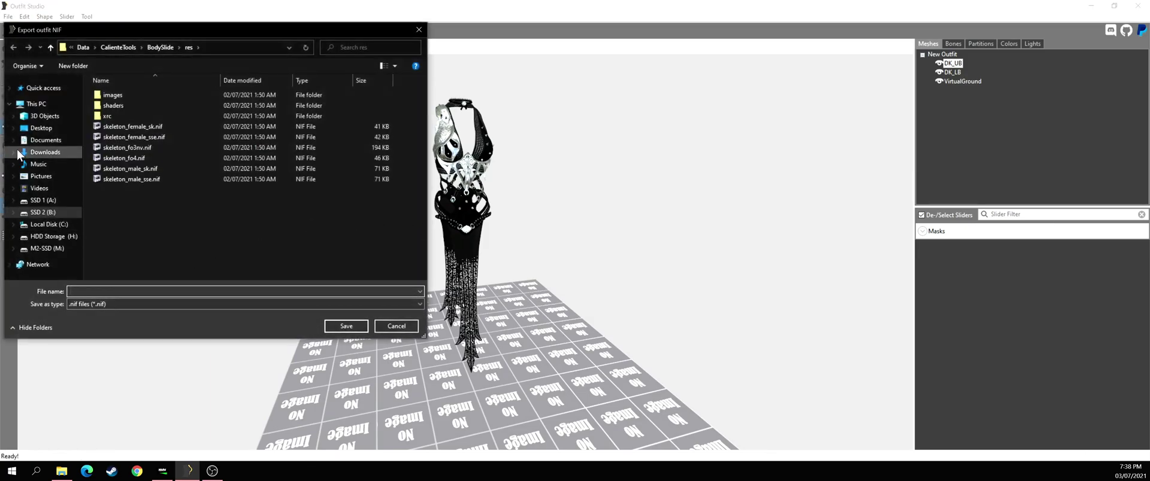
pyautogui.click(254, 291)
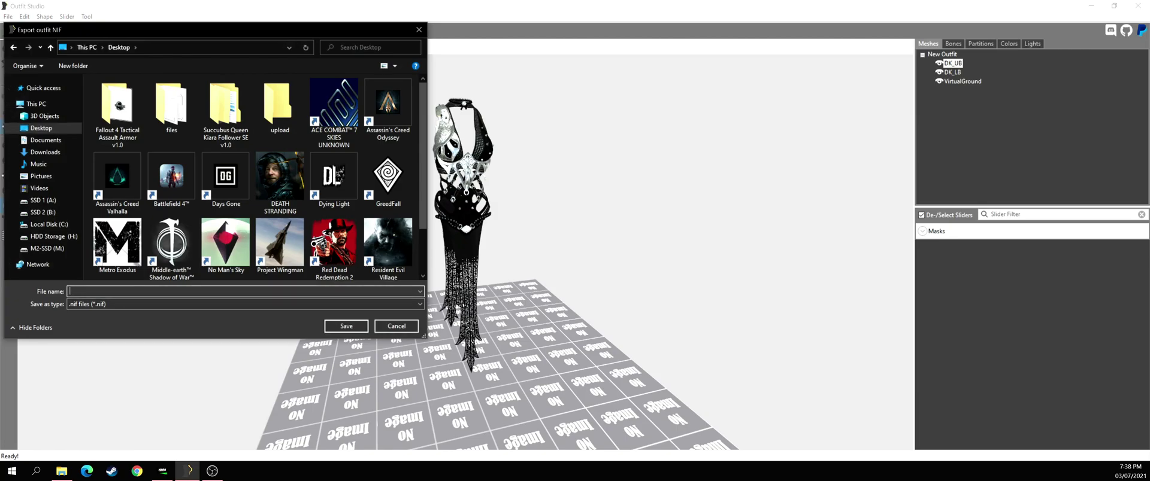
pyautogui.click(345, 326)
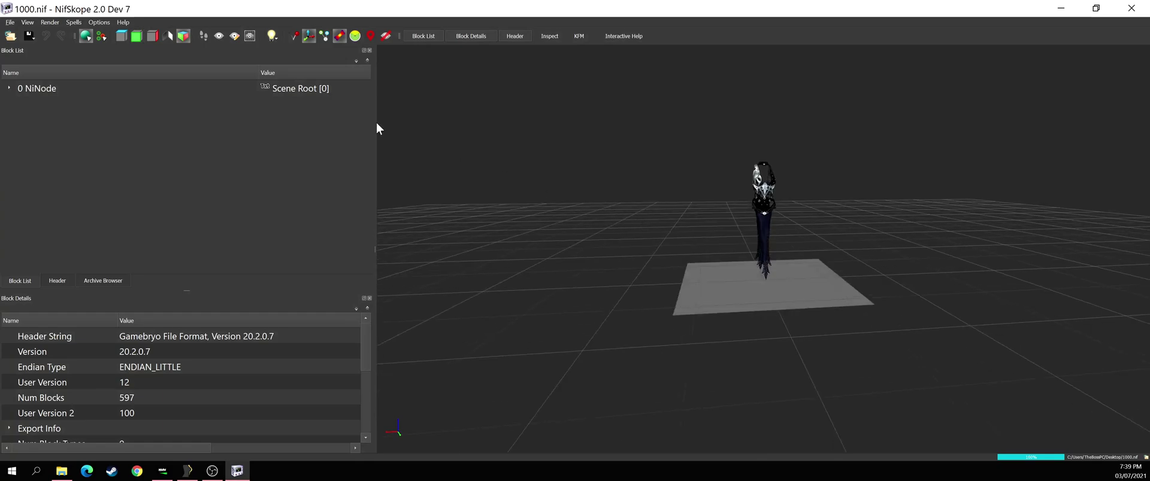
# Select the 0 NiNode in 1000.nif, orbit to frontal and side views, then close NifSkope
pyautogui.click(204, 88)
pyautogui.scroll(5, 774, 206)
pyautogui.moveTo(770, 263); pyautogui.dragTo(741, 290)
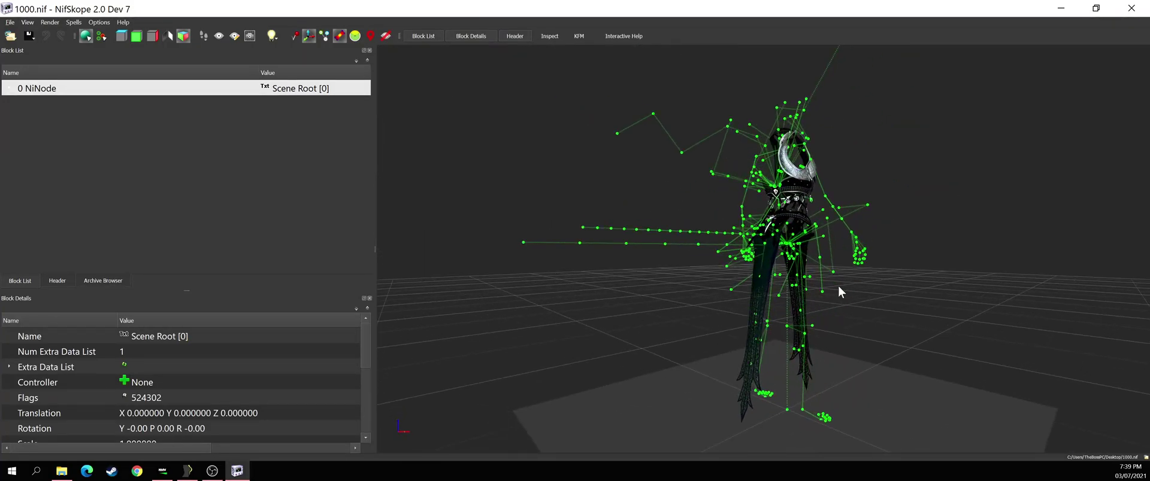
pyautogui.moveTo(838, 290); pyautogui.dragTo(916, 191)
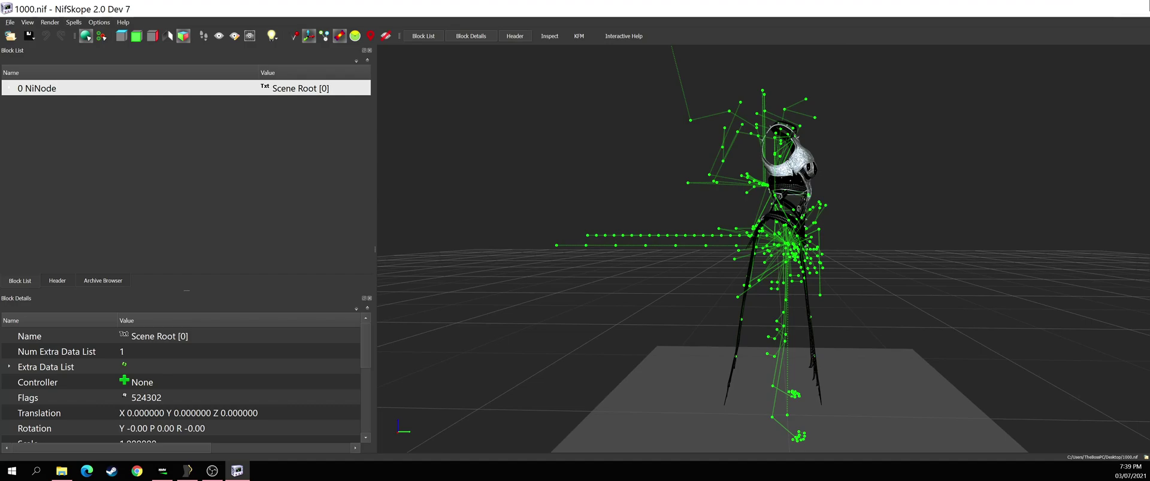
pyautogui.click(1130, 8)
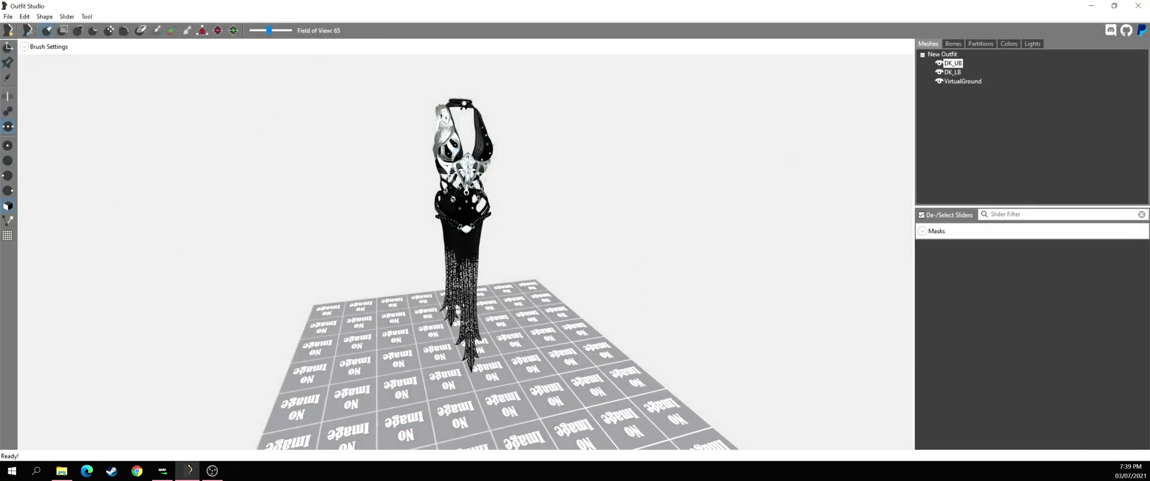
# Start a new project with CBBE Body kept as the From Template reference
pyautogui.hotkey('alt', 'Tab')
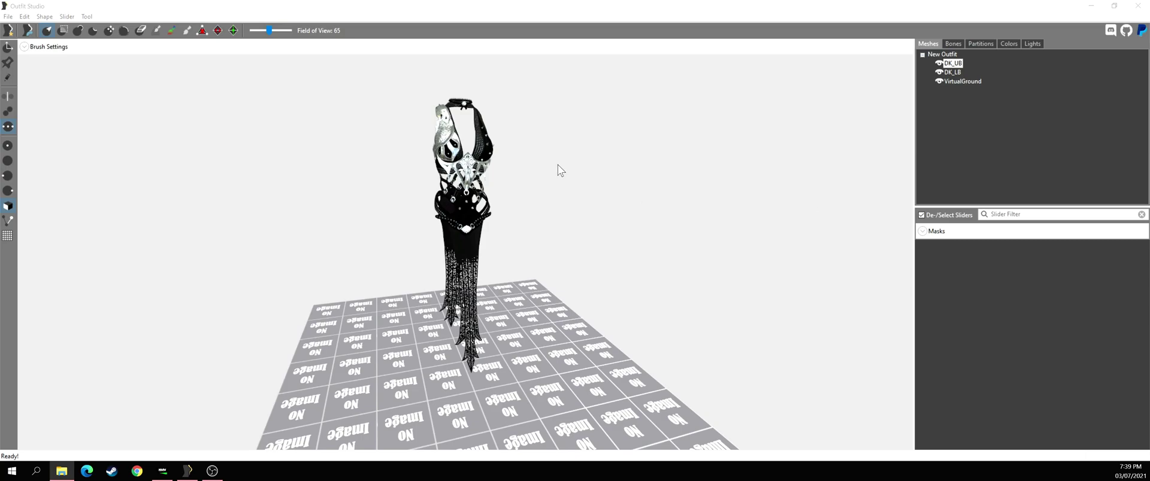
pyautogui.moveTo(25, 16)
pyautogui.click(202, 100)
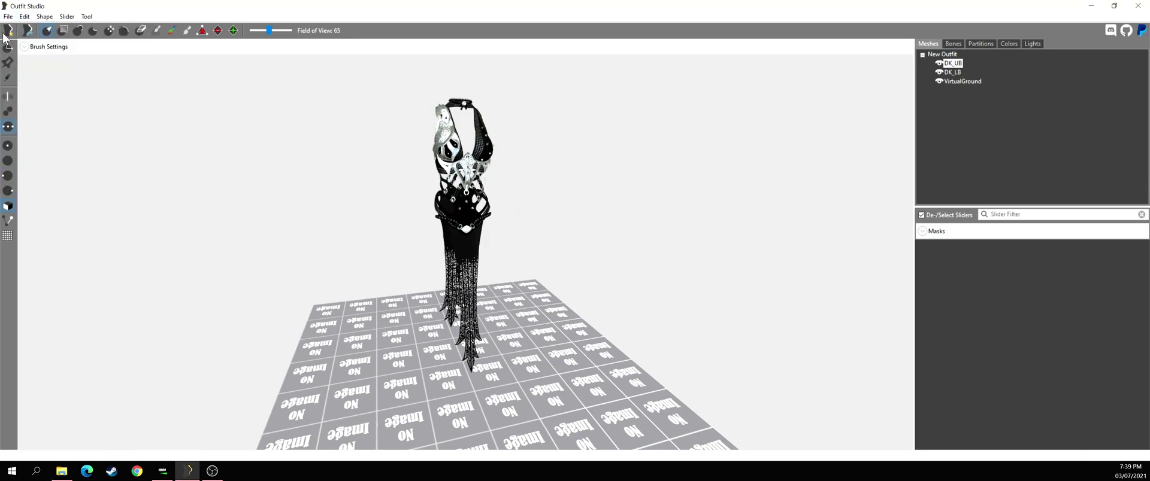
pyautogui.click(8, 16)
pyautogui.click(16, 28)
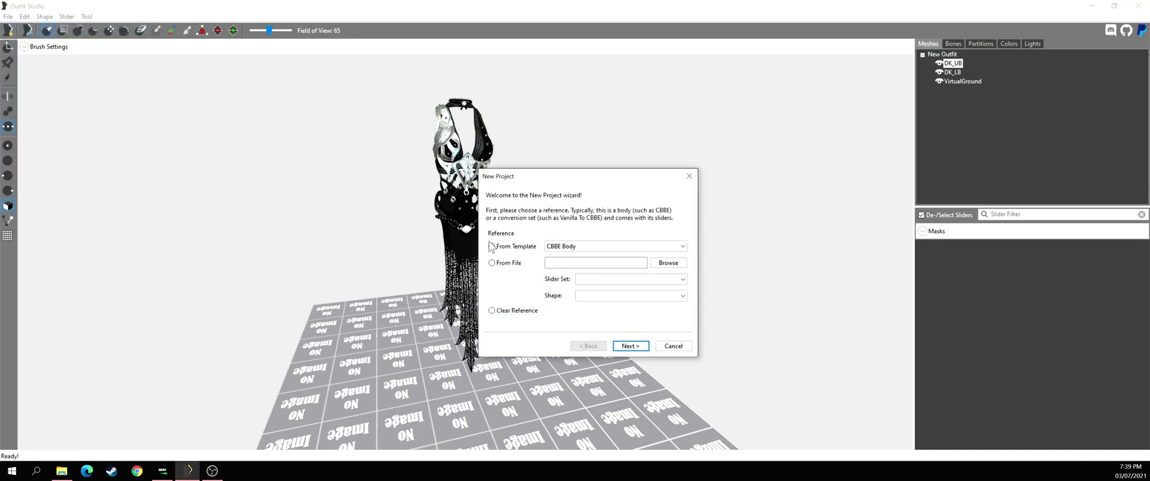
pyautogui.click(569, 247)
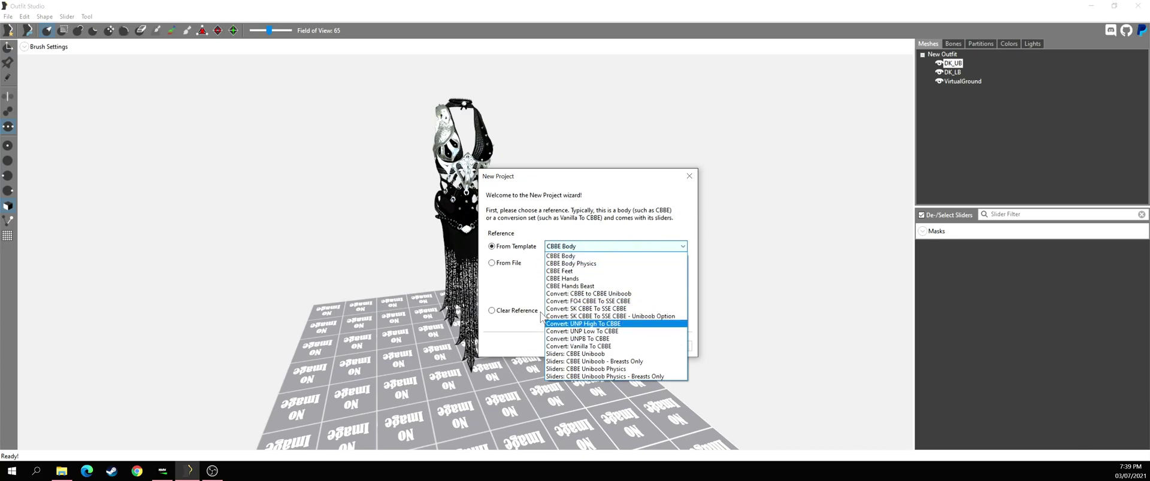
pyautogui.click(511, 285)
# Choose From File and paste 'Dark Knight Armor' as the new outfit's display name
pyautogui.click(631, 347)
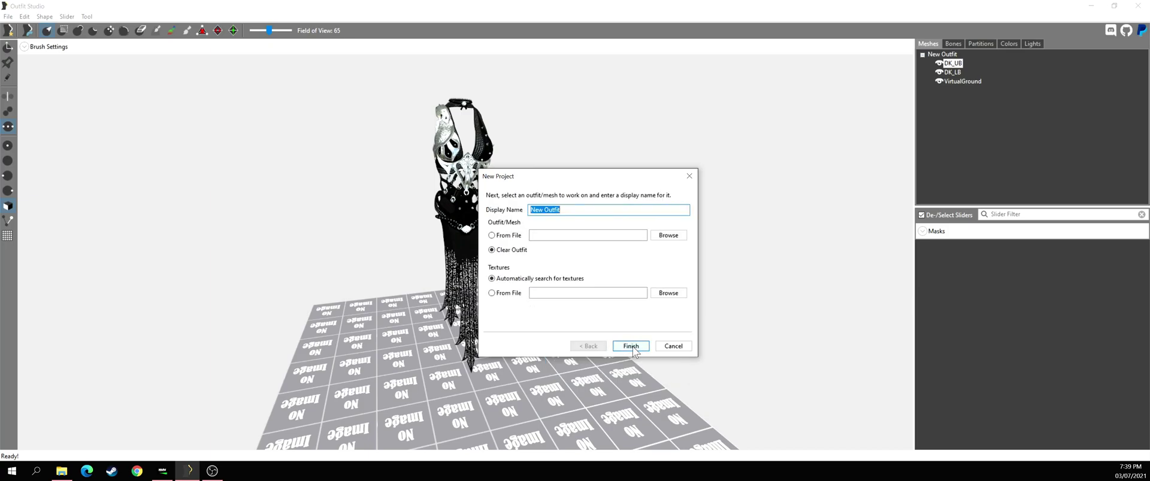
pyautogui.click(514, 239)
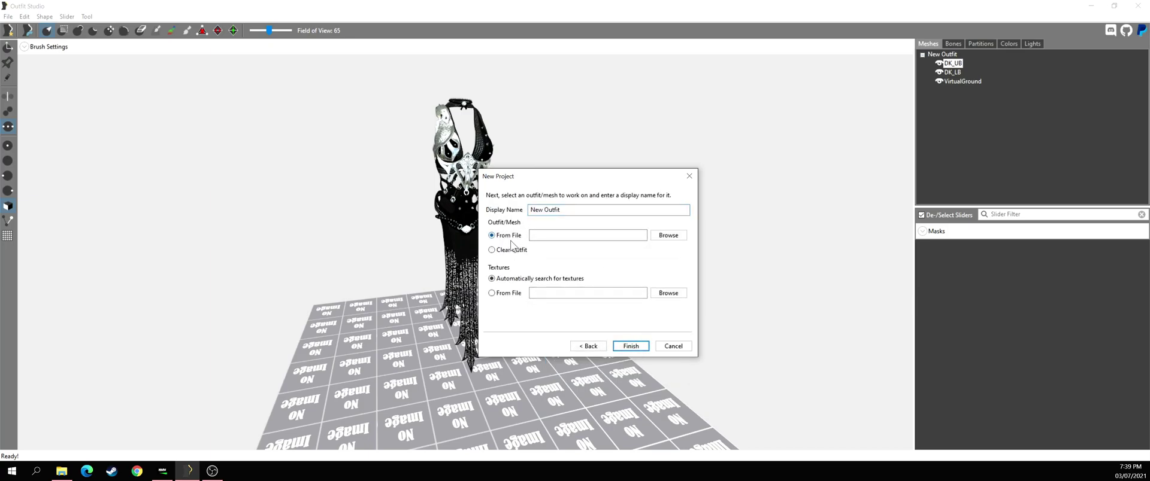
pyautogui.moveTo(561, 209); pyautogui.dragTo(516, 223)
pyautogui.rightClick(545, 211)
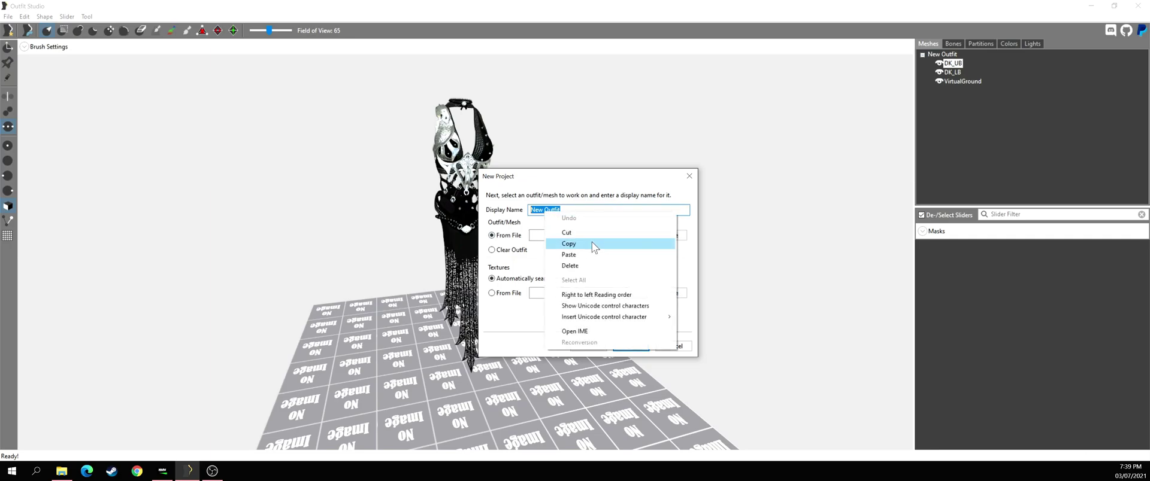
pyautogui.click(593, 254)
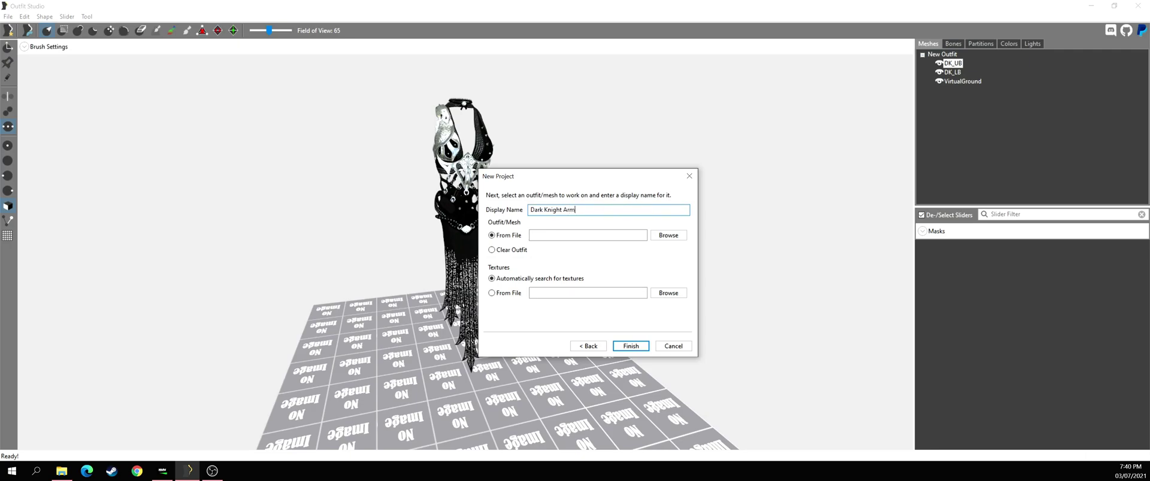
pyautogui.click(669, 236)
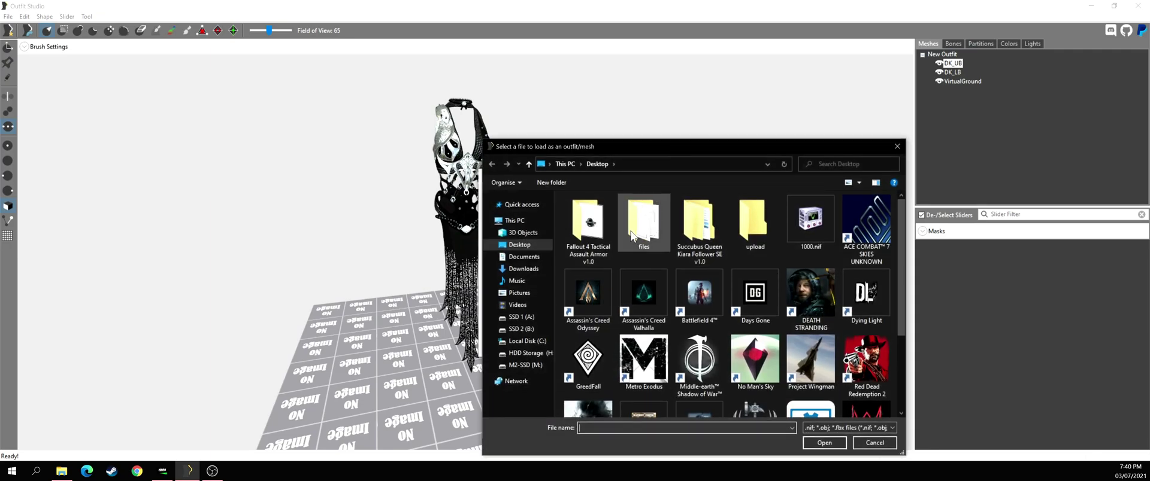
# Navigate from H: through the BDO Dark Knight mod folders to meshes > armor > BDO > Dark Knight
pyautogui.click(530, 354)
pyautogui.moveTo(687, 153); pyautogui.dragTo(508, 93)
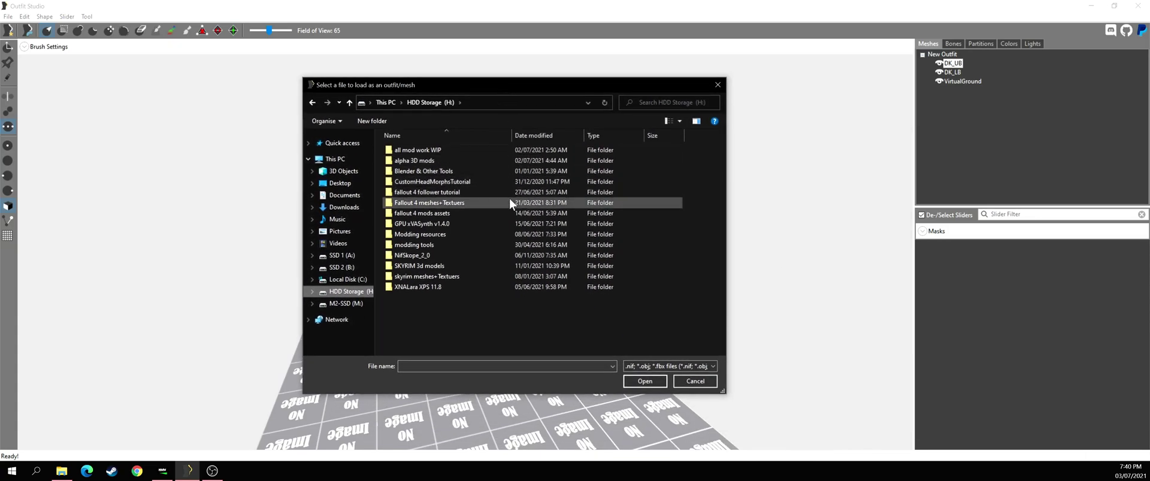
pyautogui.doubleClick(436, 149)
pyautogui.doubleClick(447, 184)
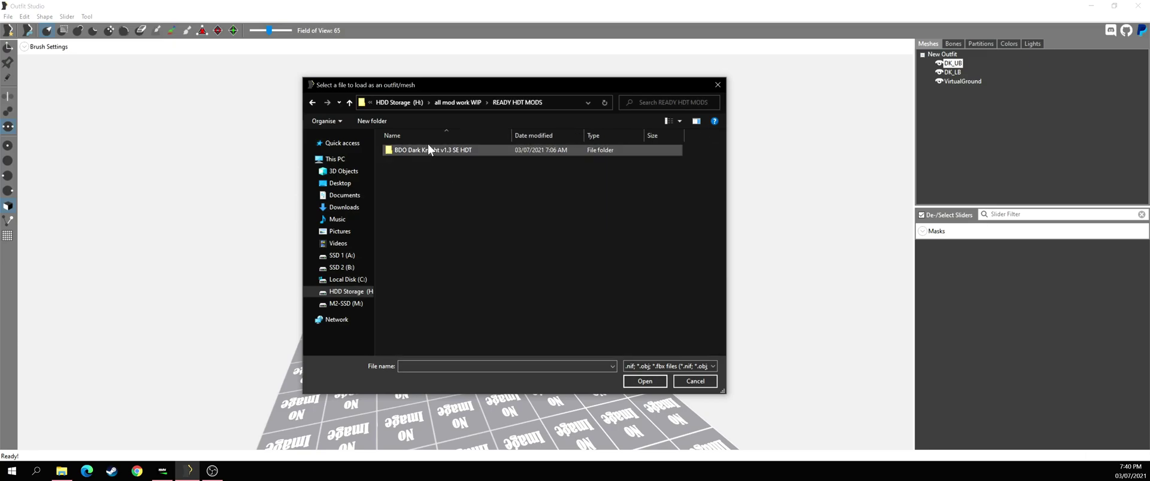
pyautogui.doubleClick(436, 150)
pyautogui.doubleClick(436, 151)
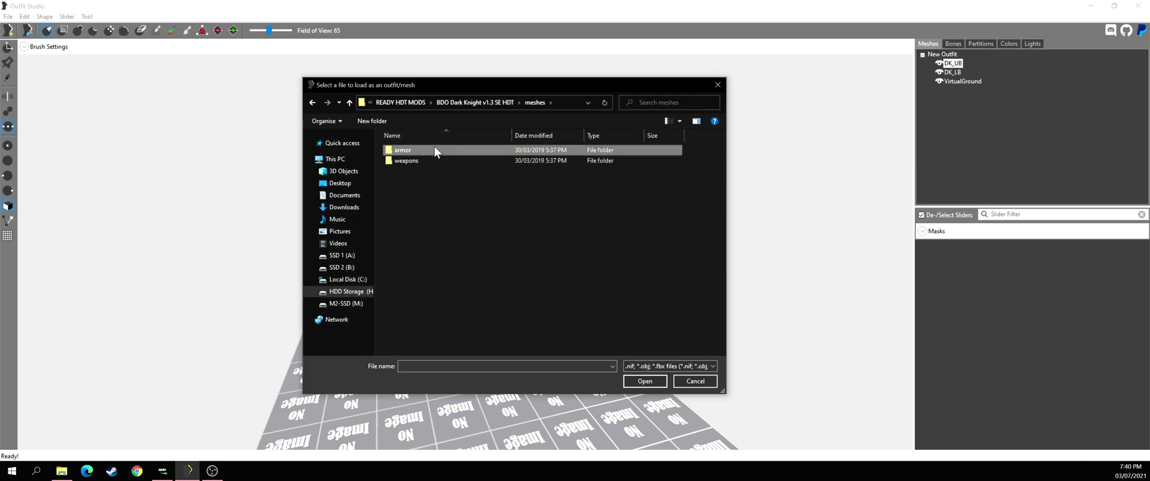
pyautogui.doubleClick(436, 150)
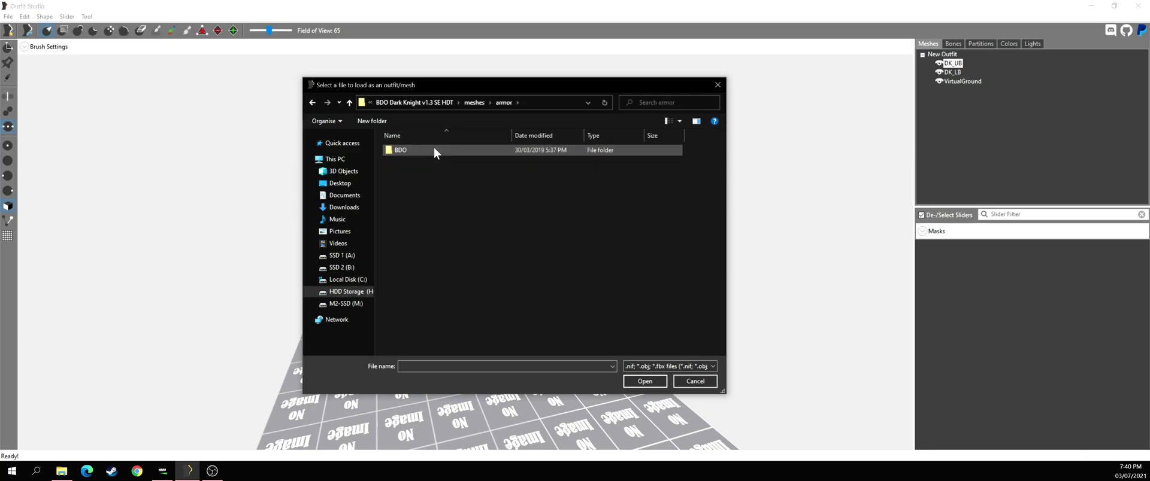
pyautogui.doubleClick(398, 151)
pyautogui.doubleClick(397, 150)
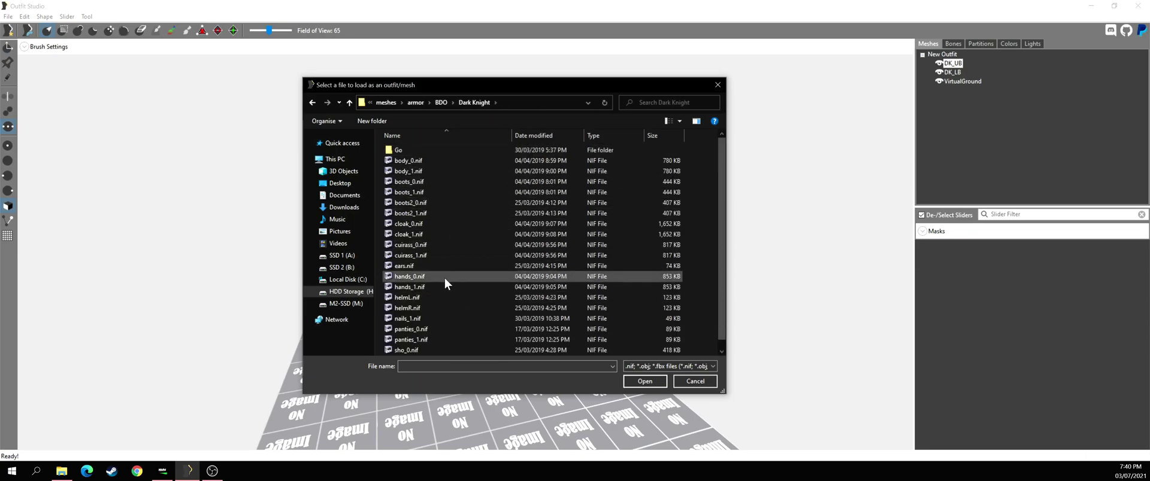
# Load cuirass_0.nif as the outfit mesh and finish the Dark Knight Armor project
pyautogui.click(410, 244)
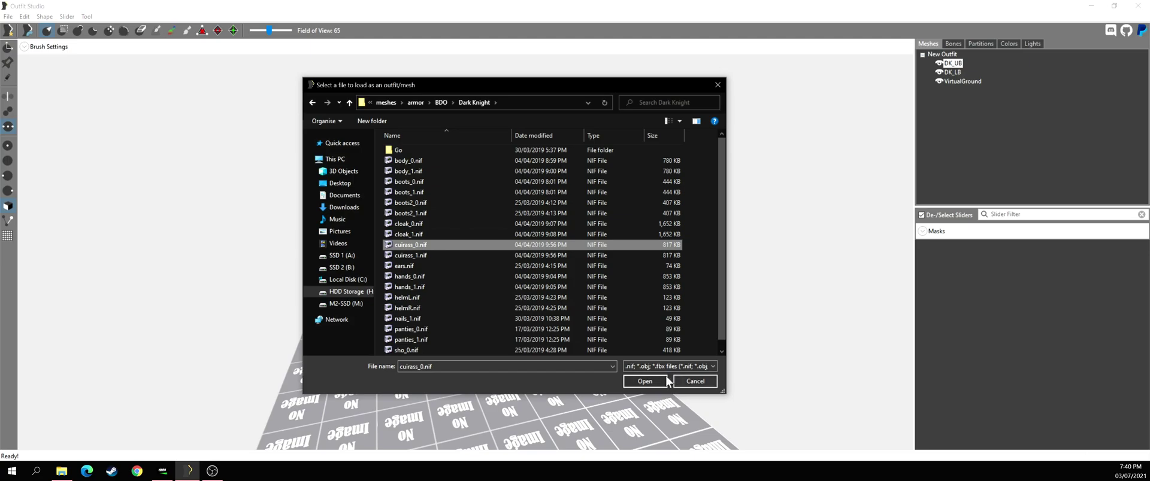
pyautogui.click(645, 381)
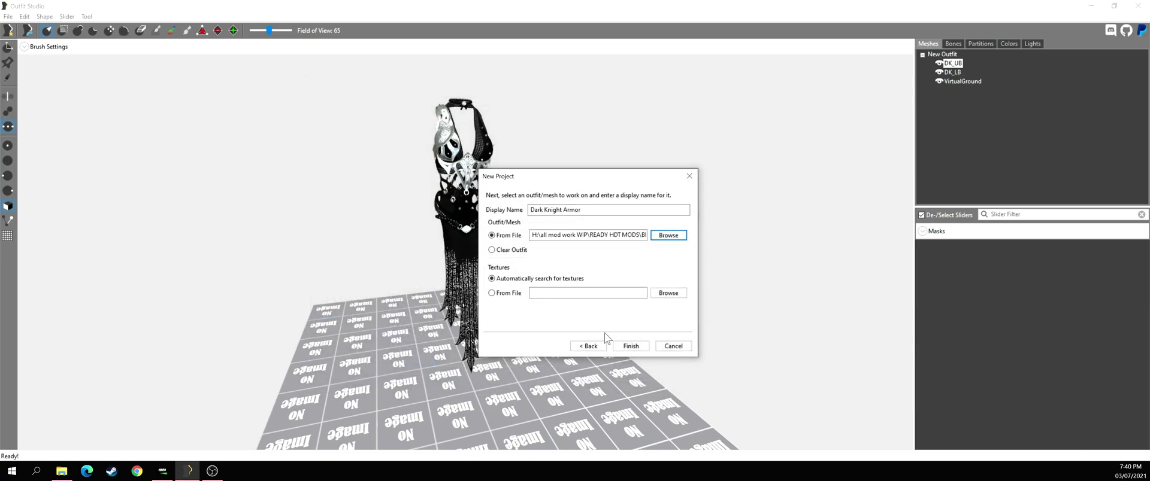
pyautogui.click(667, 235)
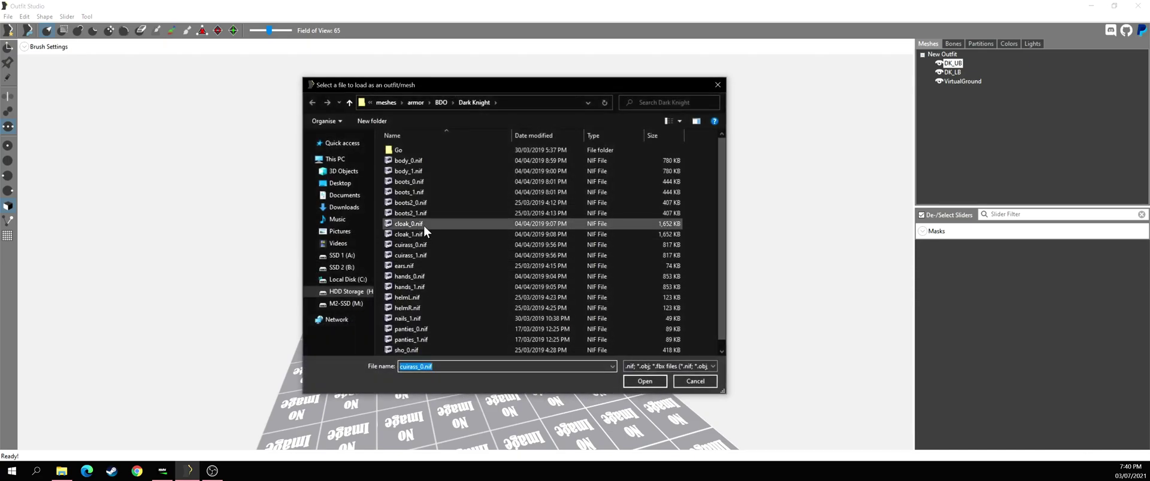
pyautogui.click(422, 256)
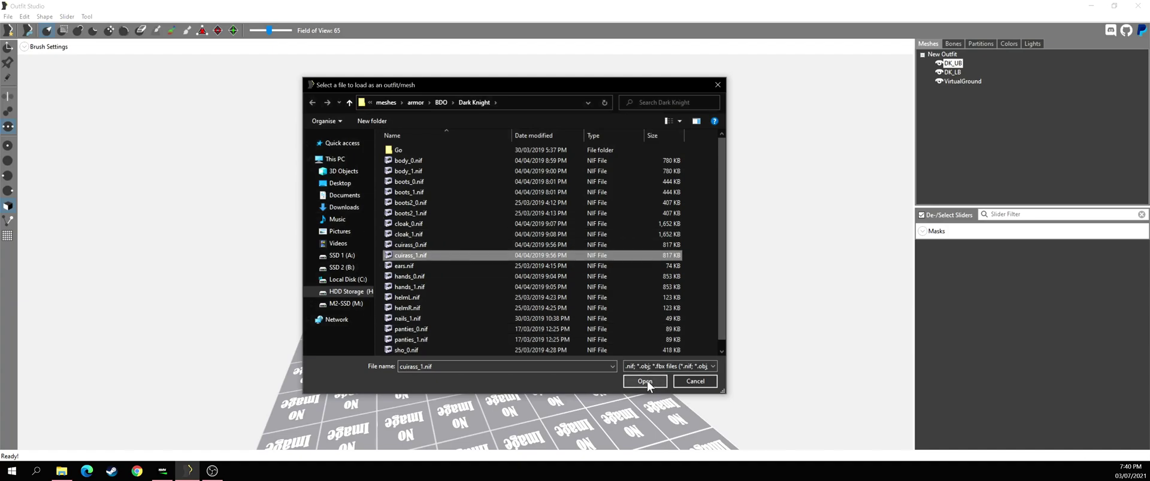
pyautogui.click(422, 245)
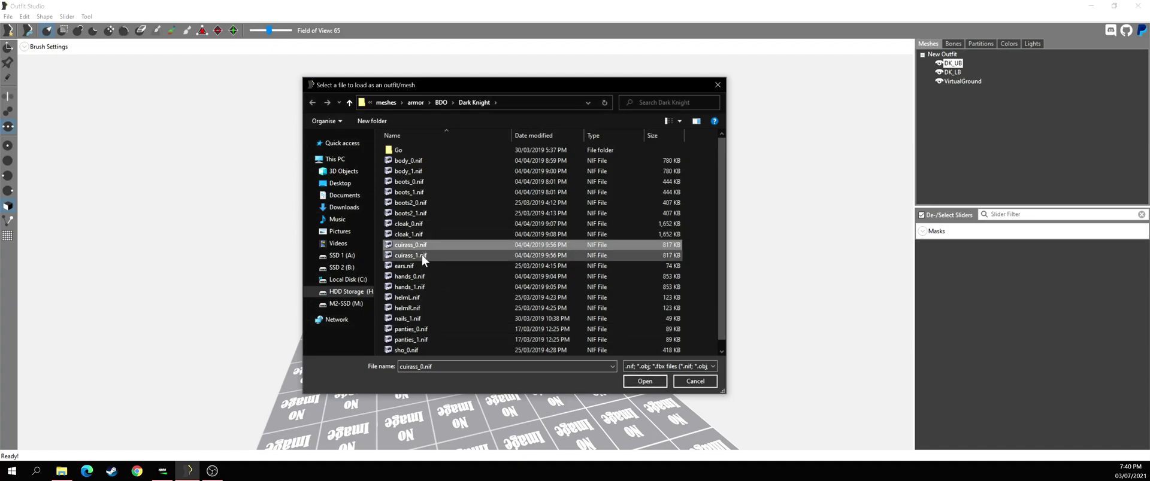
pyautogui.click(645, 382)
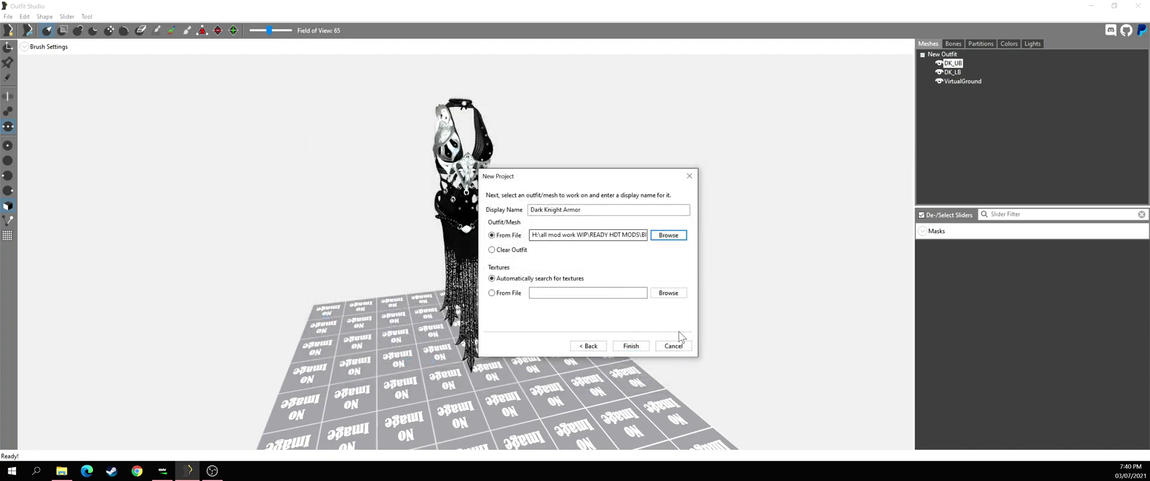
pyautogui.click(630, 346)
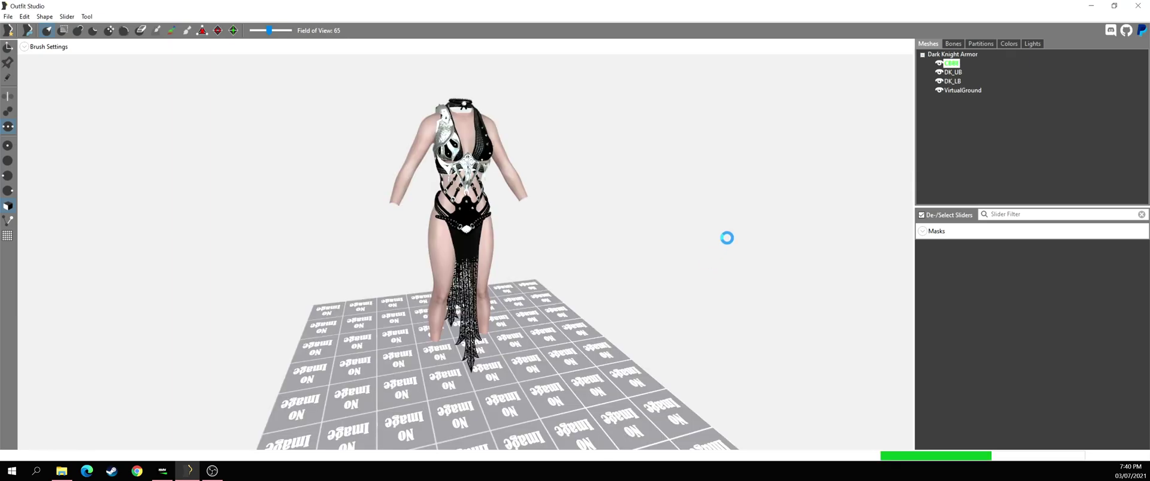
# Select the DK_LB and VirtualGround meshes and orbit to check the armor fit
pyautogui.moveTo(557, 237); pyautogui.dragTo(683, 267, button='right')
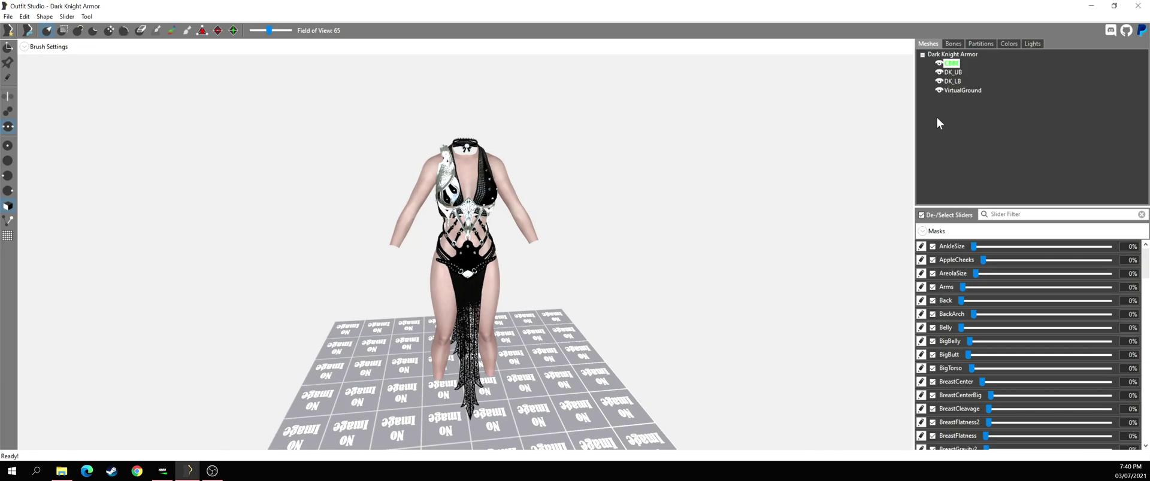
pyautogui.click(953, 81)
pyautogui.click(958, 91)
pyautogui.moveTo(717, 223); pyautogui.dragTo(752, 216, button='right')
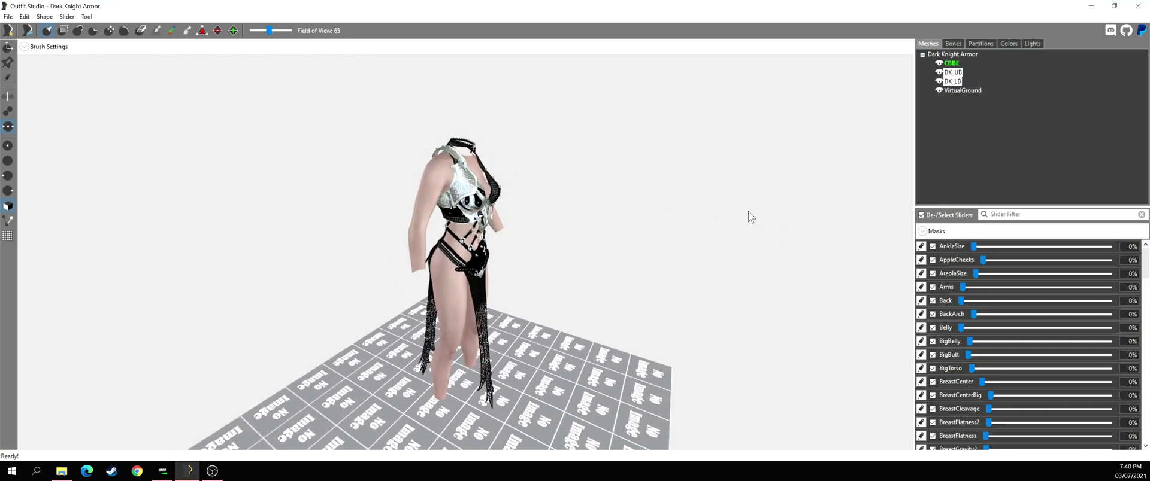
# Switch to the Inflate brush and inspect the armored body from front and side views
pyautogui.click(79, 33)
pyautogui.moveTo(525, 225); pyautogui.dragTo(524, 257, button='right')
pyautogui.moveTo(470, 203); pyautogui.dragTo(488, 236, button='right')
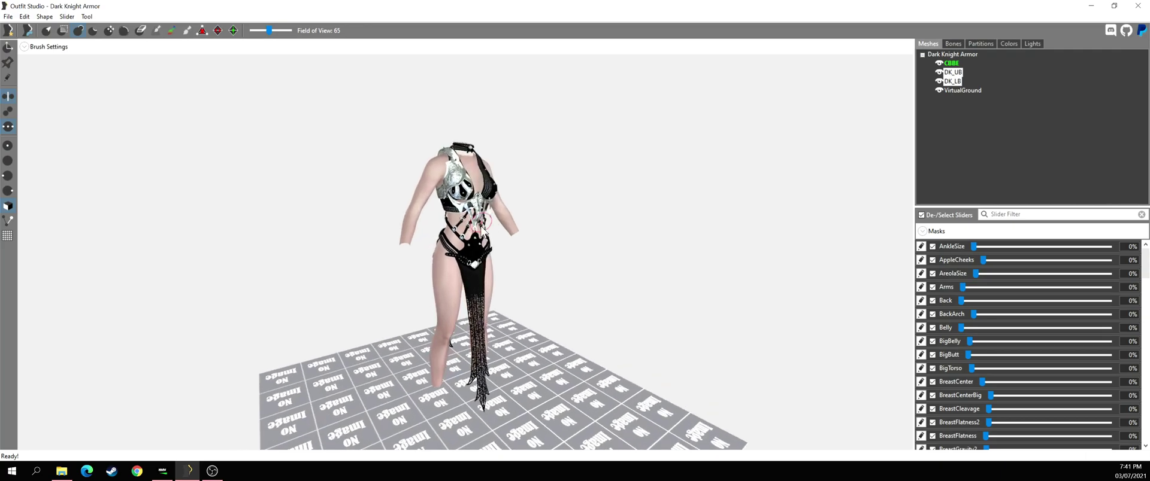
pyautogui.moveTo(448, 197)
pyautogui.mouseDown(button='right')
pyautogui.moveTo(488, 221)
pyautogui.moveTo(435, 193)
pyautogui.mouseUp(button='right')
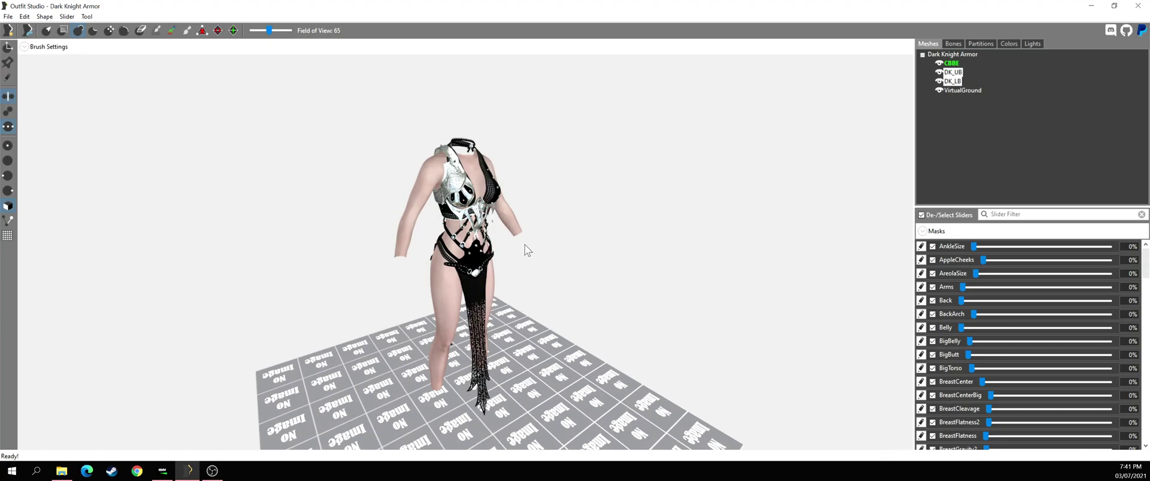
pyautogui.moveTo(688, 213); pyautogui.dragTo(778, 204, button='right')
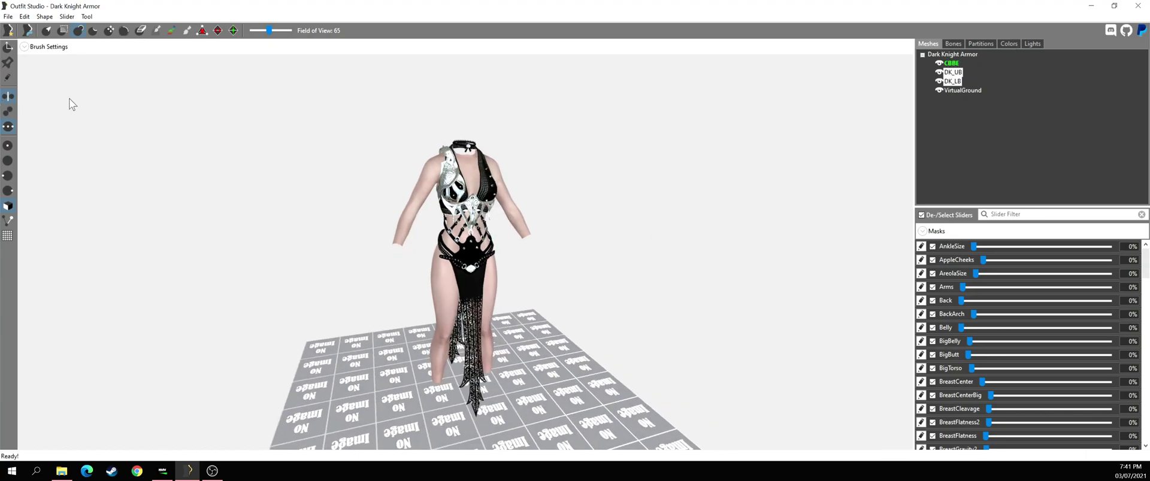
pyautogui.moveTo(519, 211); pyautogui.dragTo(549, 220, button='right')
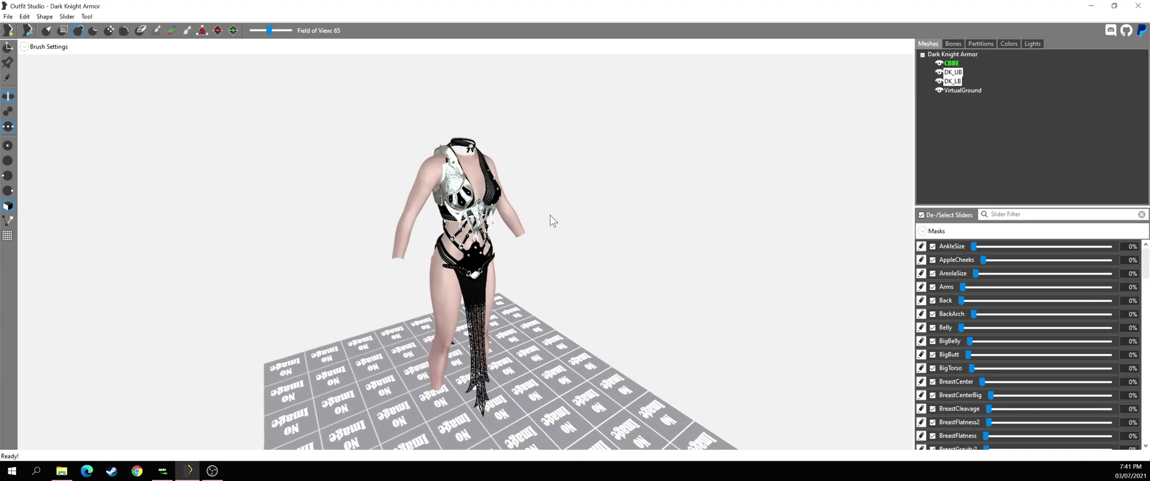
pyautogui.moveTo(629, 206); pyautogui.dragTo(759, 206, button='right')
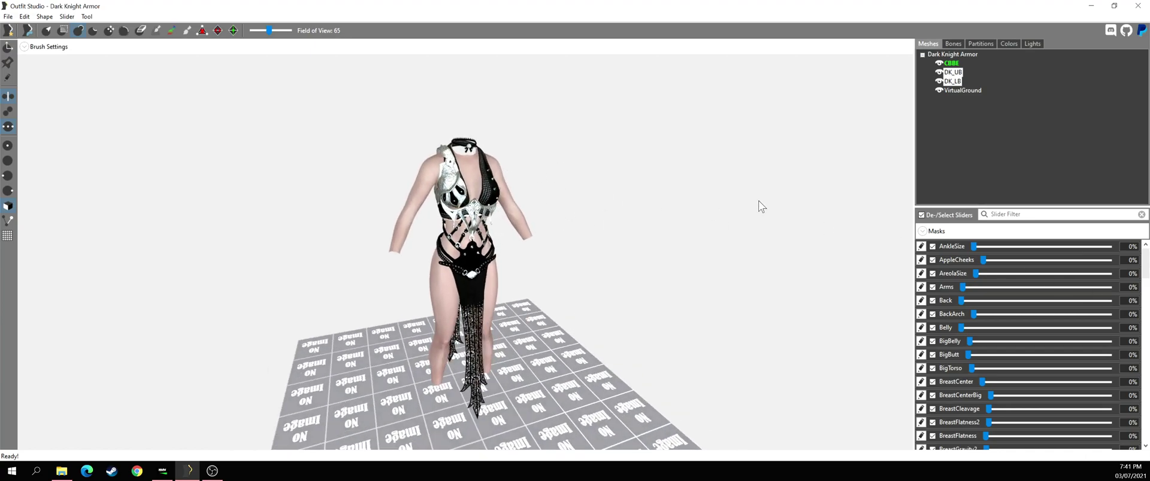
pyautogui.click(66, 16)
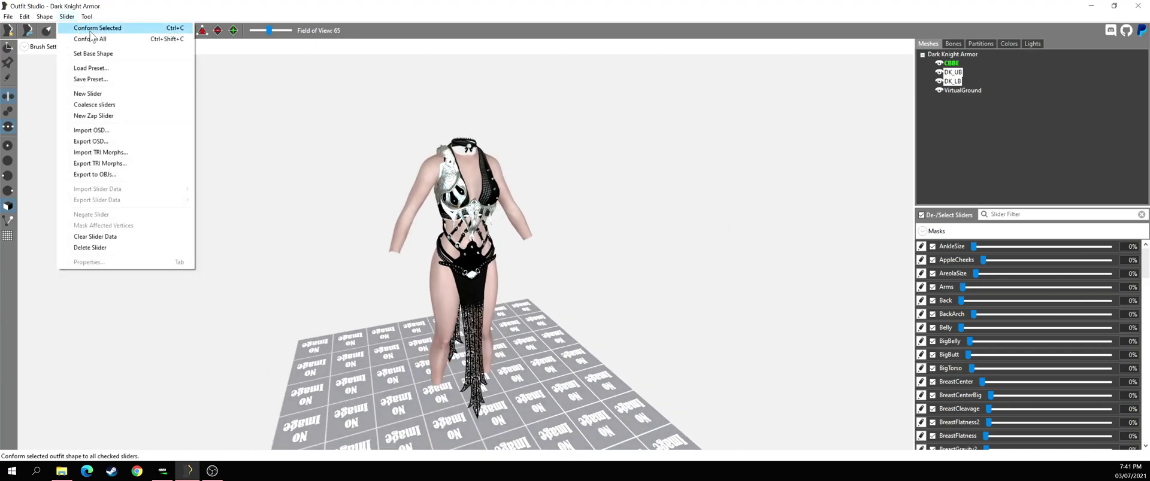
# Set the base shape, Conform All with defaults (radius 10, 10 targets), then test the Belly slider
pyautogui.click(97, 54)
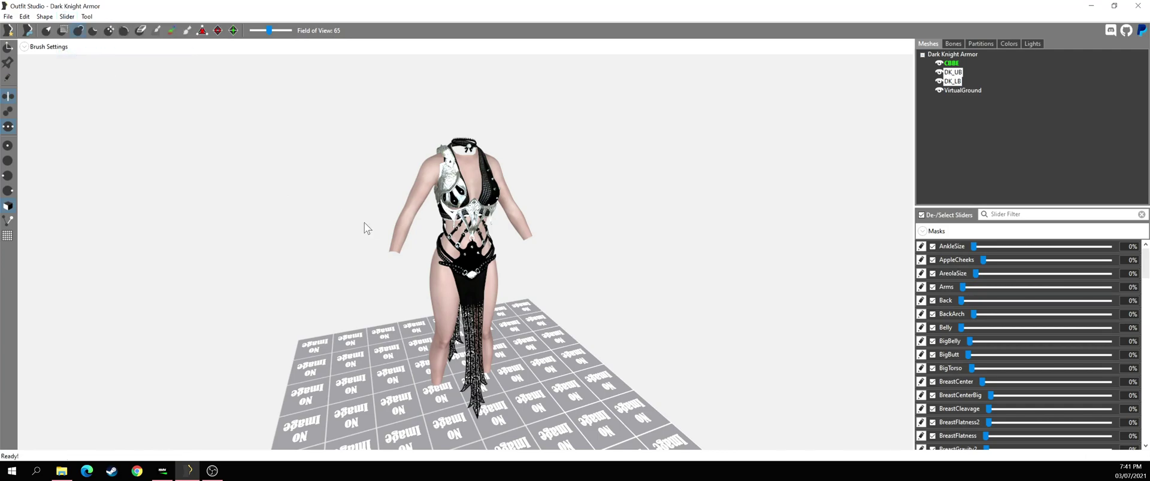
pyautogui.click(67, 16)
pyautogui.click(90, 39)
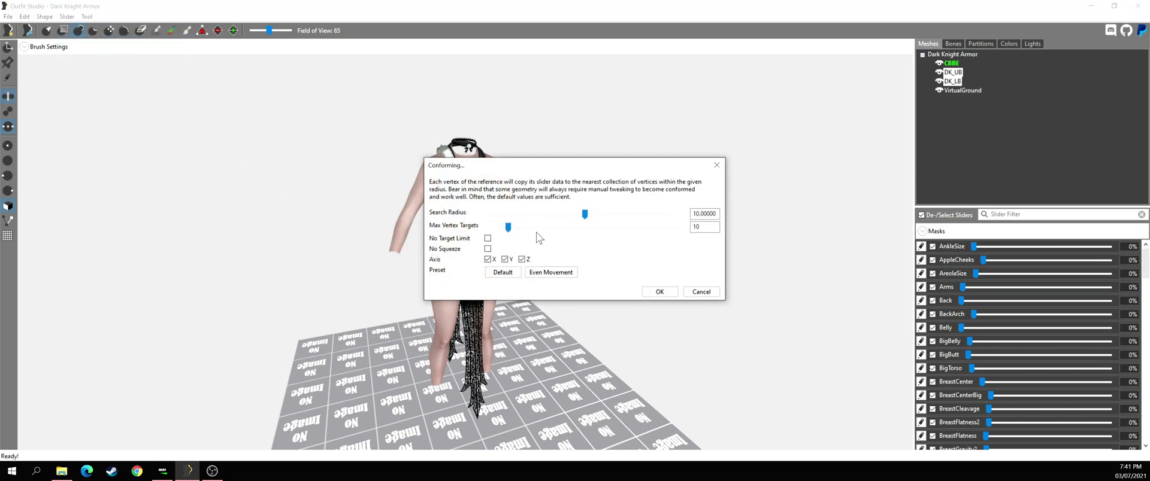
pyautogui.click(659, 291)
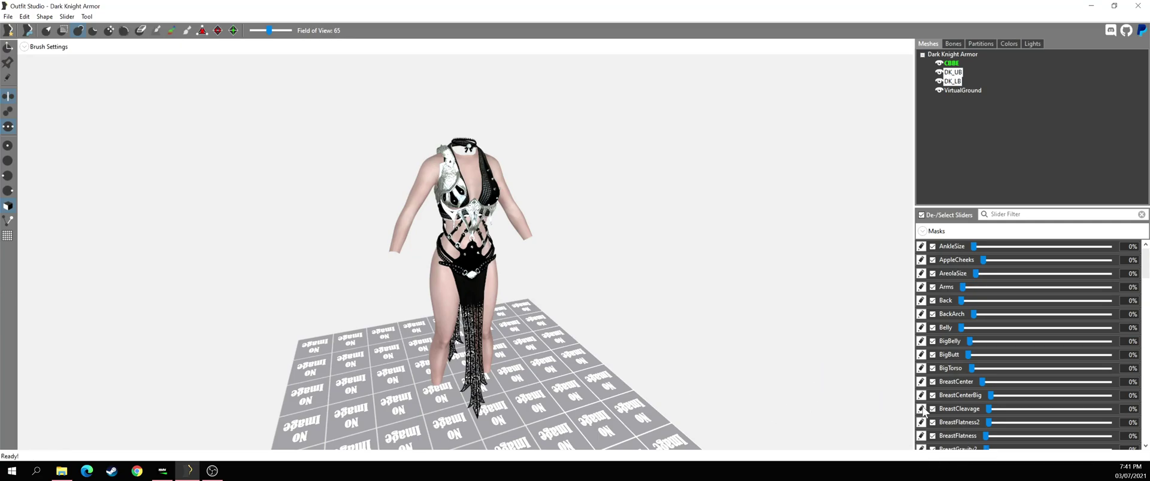
pyautogui.moveTo(962, 328)
pyautogui.mouseDown()
pyautogui.moveTo(1087, 328)
pyautogui.moveTo(959, 328)
pyautogui.mouseUp()
pyautogui.moveTo(885, 333); pyautogui.dragTo(779, 309, button='right')
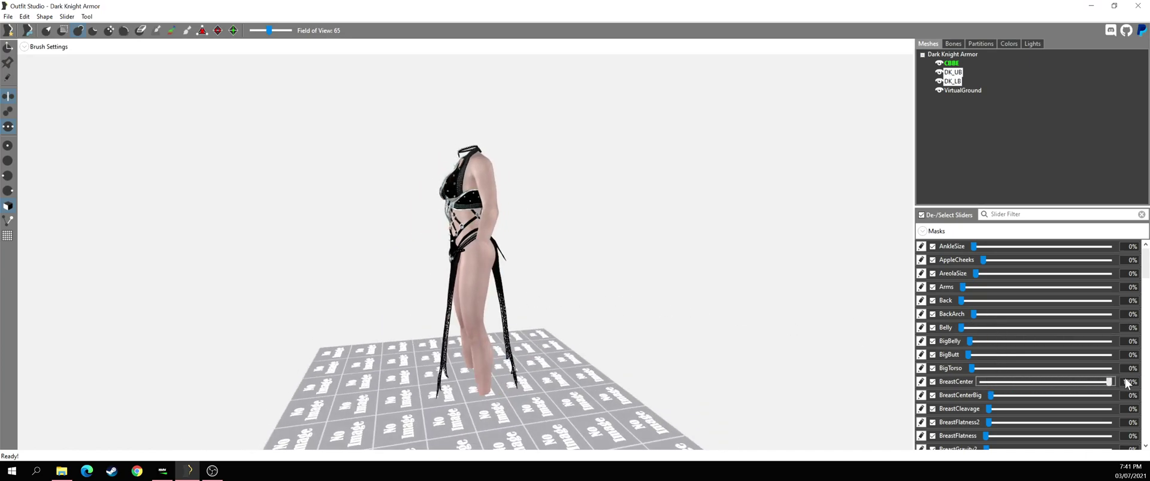